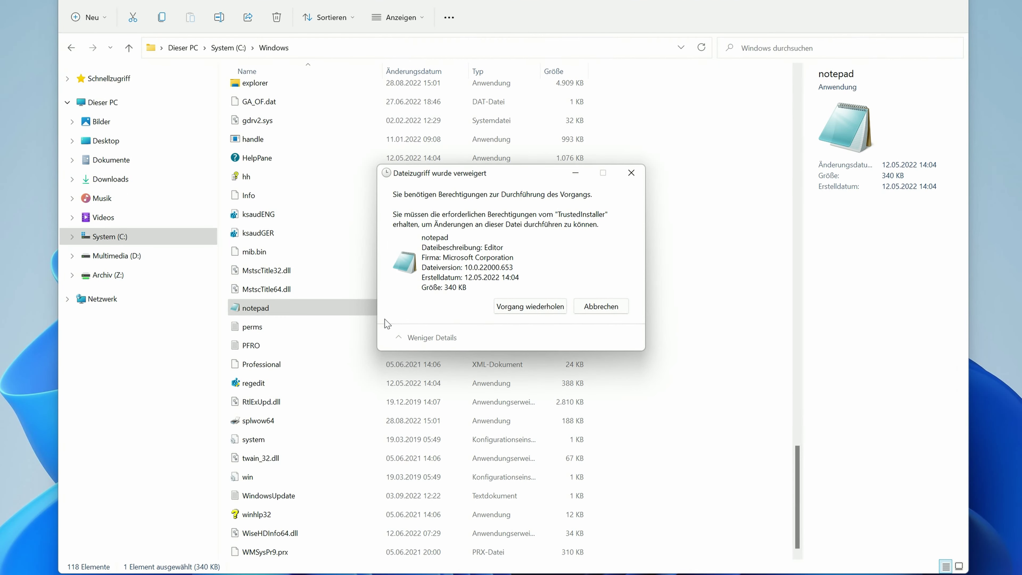
Retry the denied operation on the notepad file in the Windows folder once, and cancel it.
{"action": "left_click", "coordinate": [529, 307]}
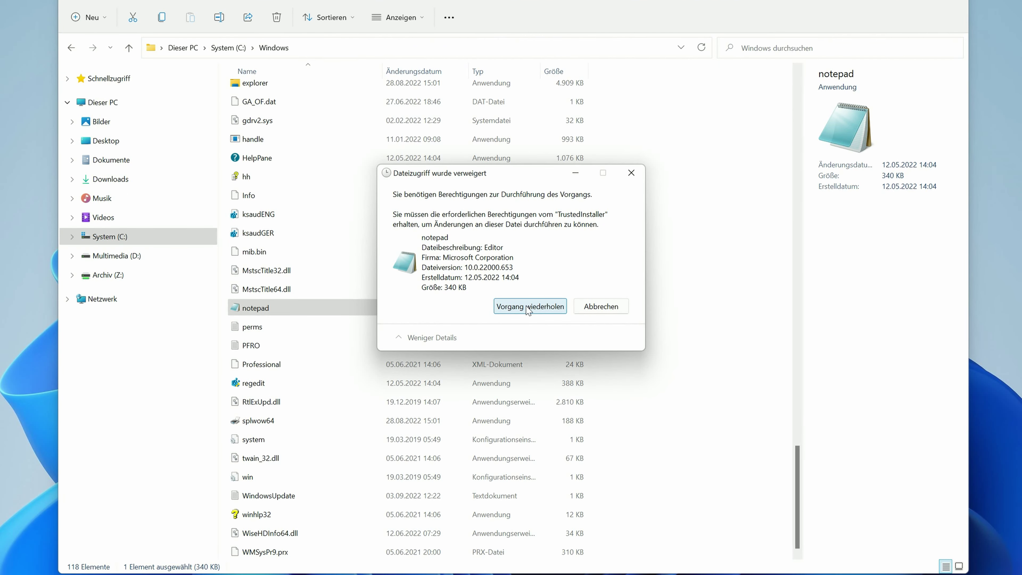
{"action": "left_click", "coordinate": [596, 310]}
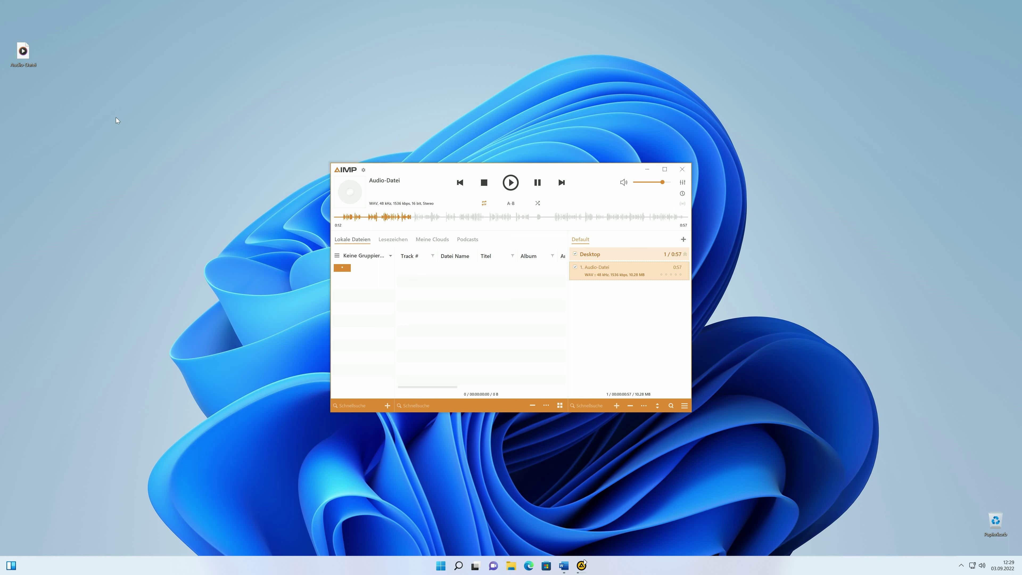
Try to delete Audio-Datei from the desktop while it plays in AIMP, and move the file-in-use dialog clear of the player.
{"action": "right_click", "coordinate": [27, 60]}
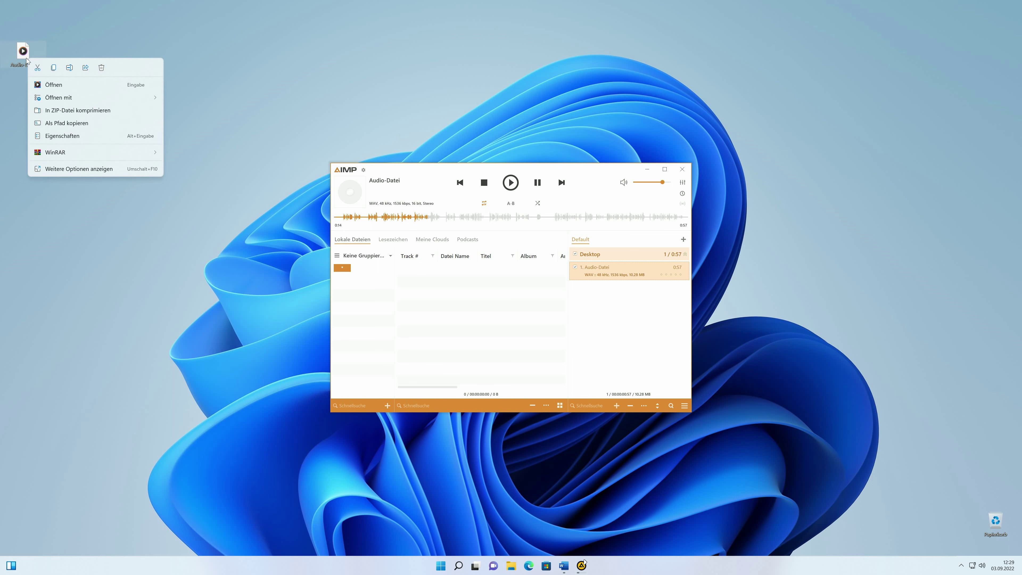
{"action": "left_click", "coordinate": [101, 68]}
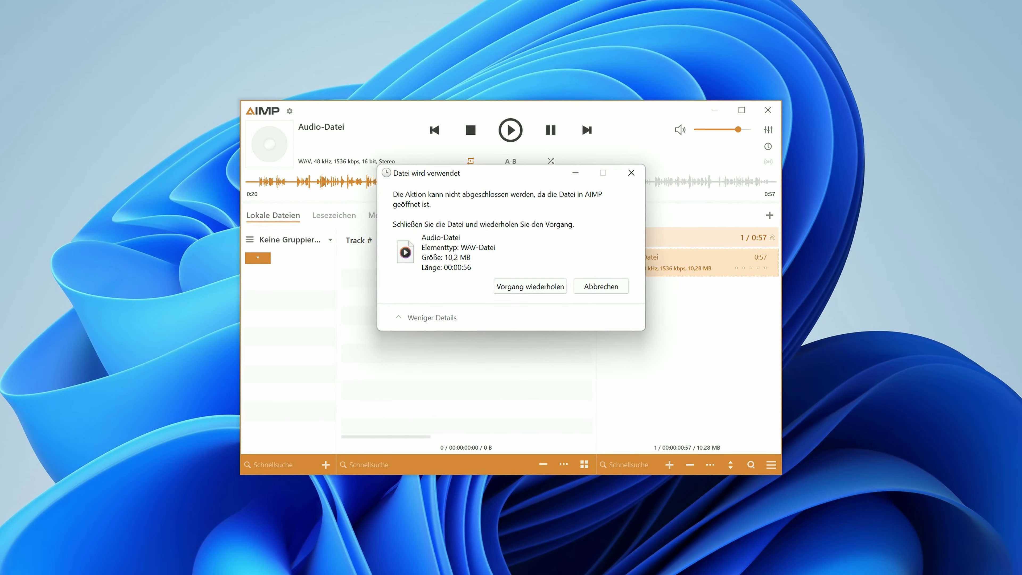
{"action": "left_click_drag", "start_coordinate": [491, 173], "coordinate": [104, 173]}
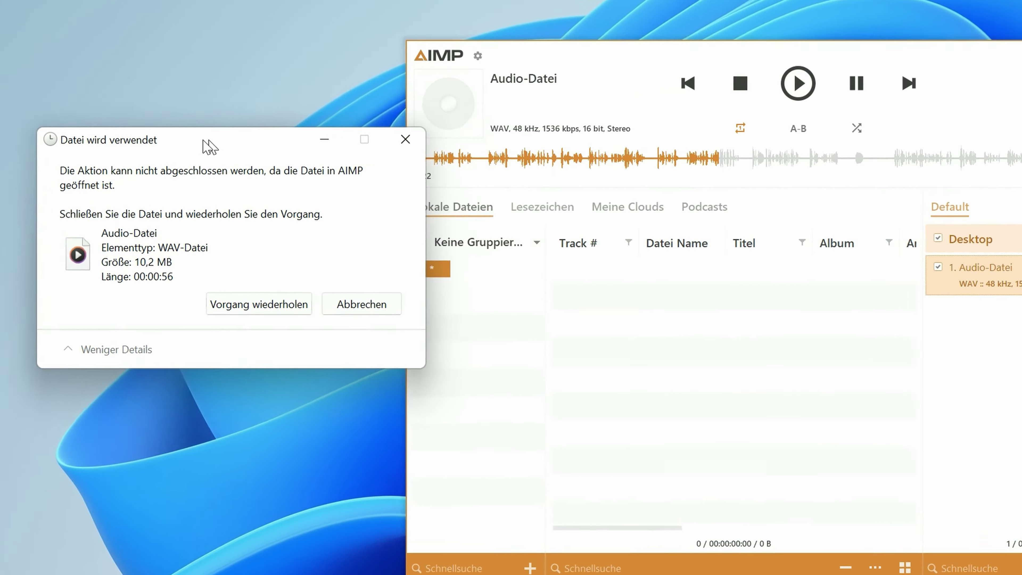
{"action": "left_click_drag", "start_coordinate": [208, 147], "coordinate": [179, 57]}
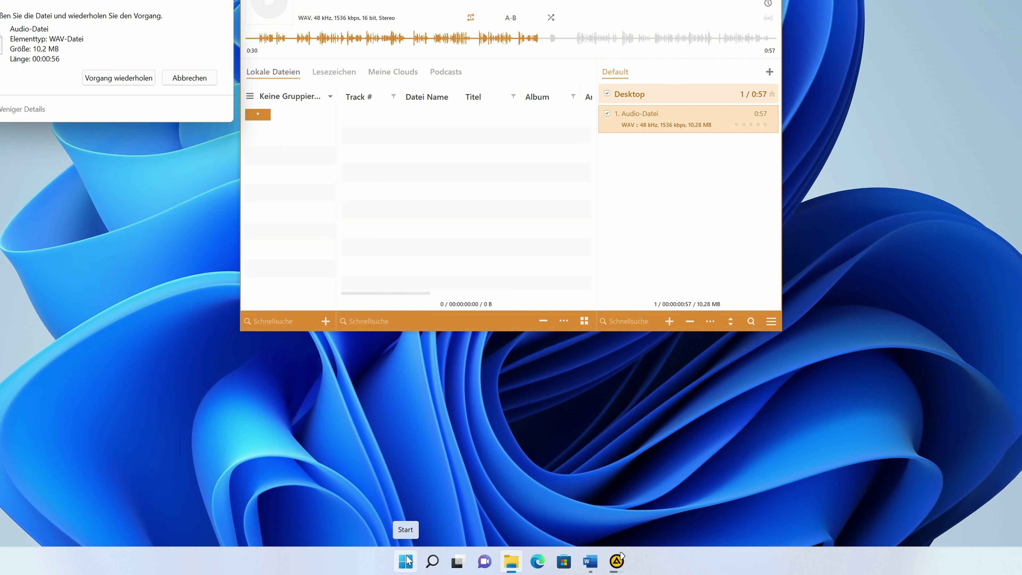
End the AIMP (32 Bit) task in Task Manager, close Task Manager and retry the pending deletion of Audio-Datei.
{"action": "right_click", "coordinate": [406, 560]}
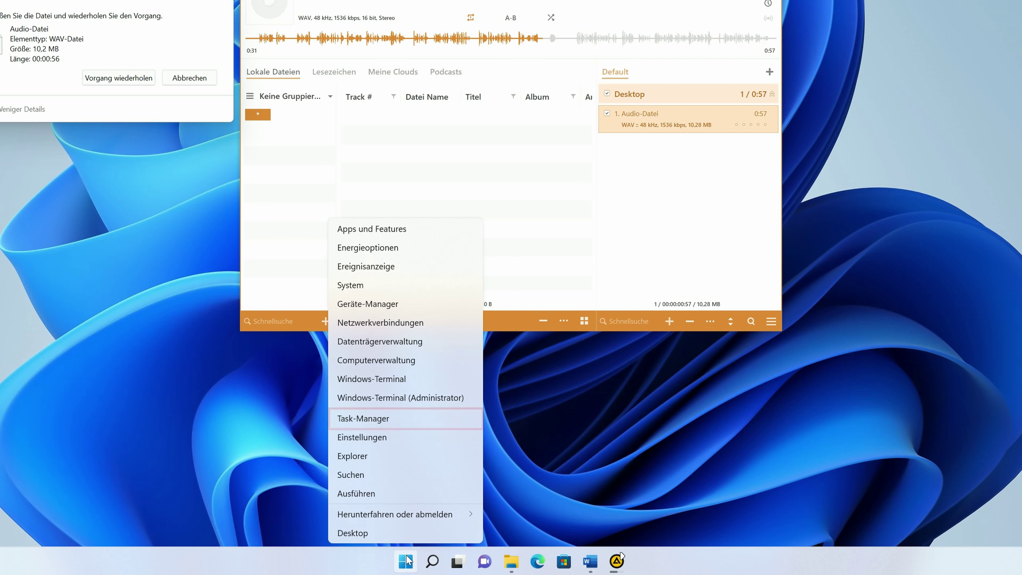
{"action": "left_click", "coordinate": [386, 422]}
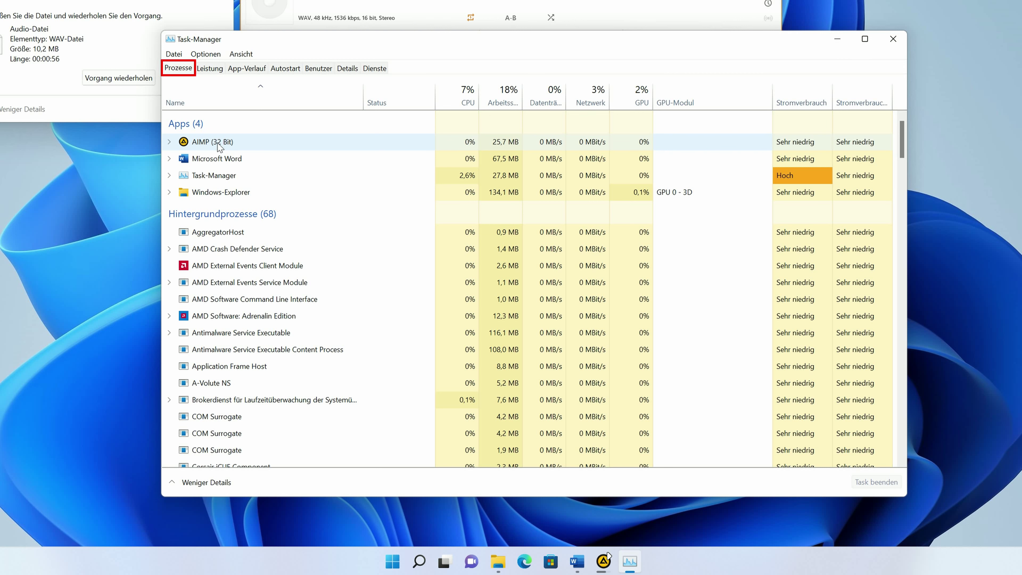
{"action": "double_click", "coordinate": [203, 143]}
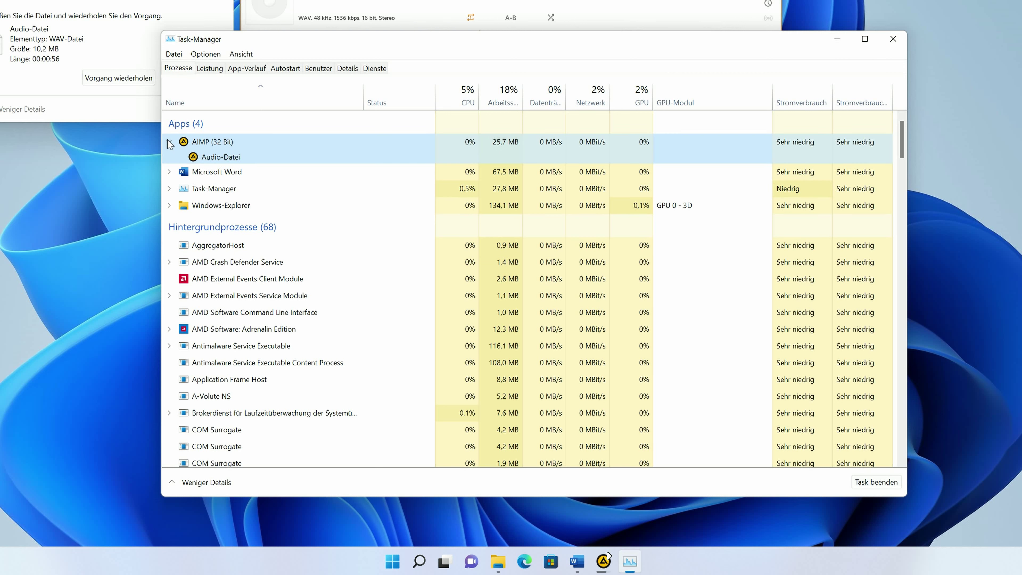
{"action": "left_click", "coordinate": [213, 157]}
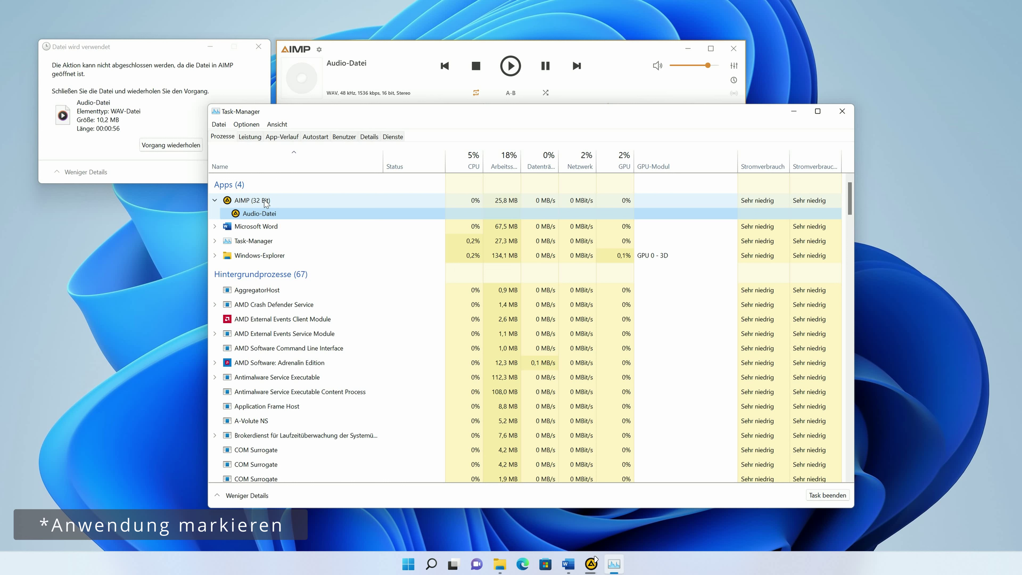
{"action": "left_click", "coordinate": [265, 201]}
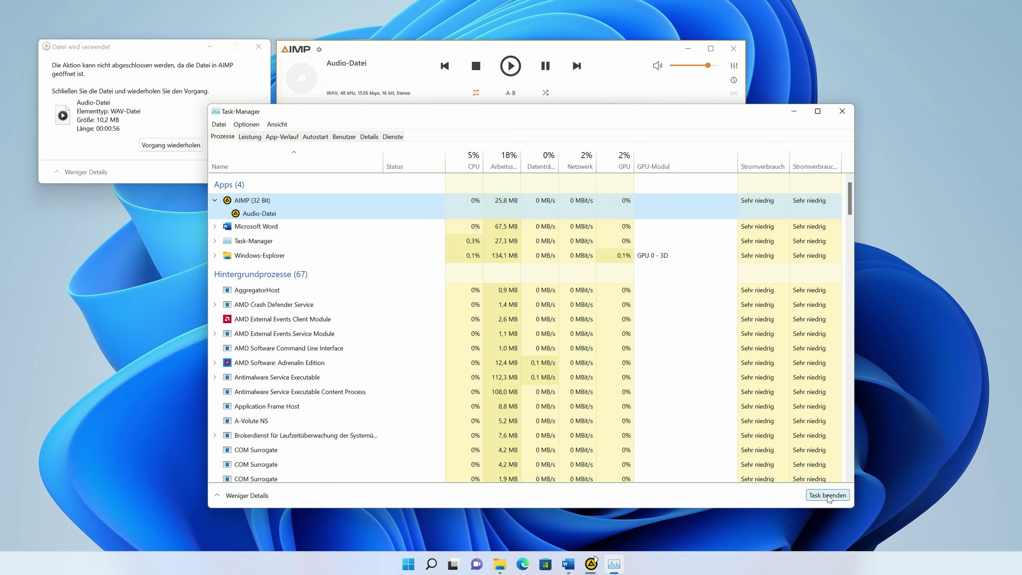
{"action": "left_click", "coordinate": [829, 497]}
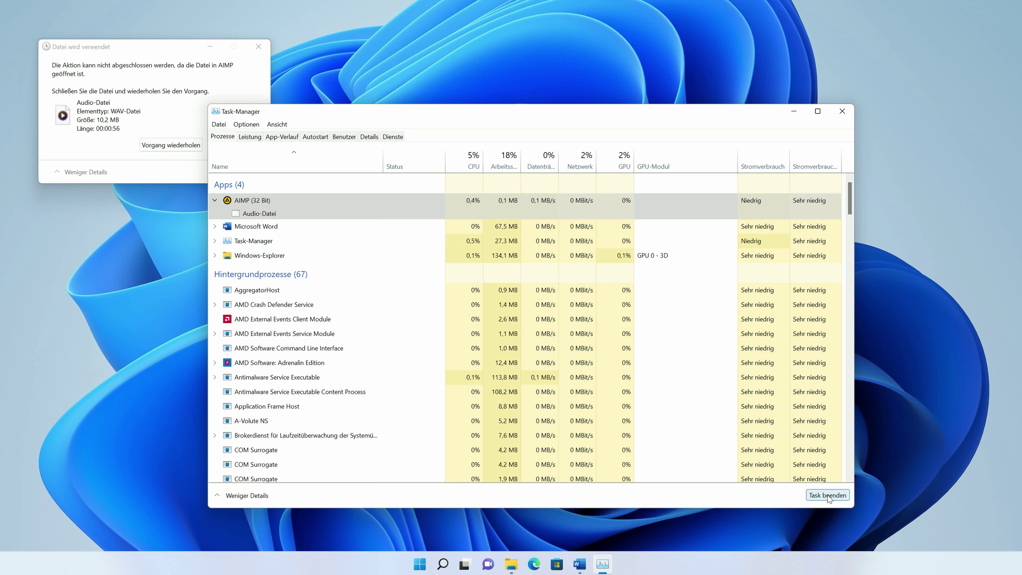
{"action": "left_click", "coordinate": [842, 111]}
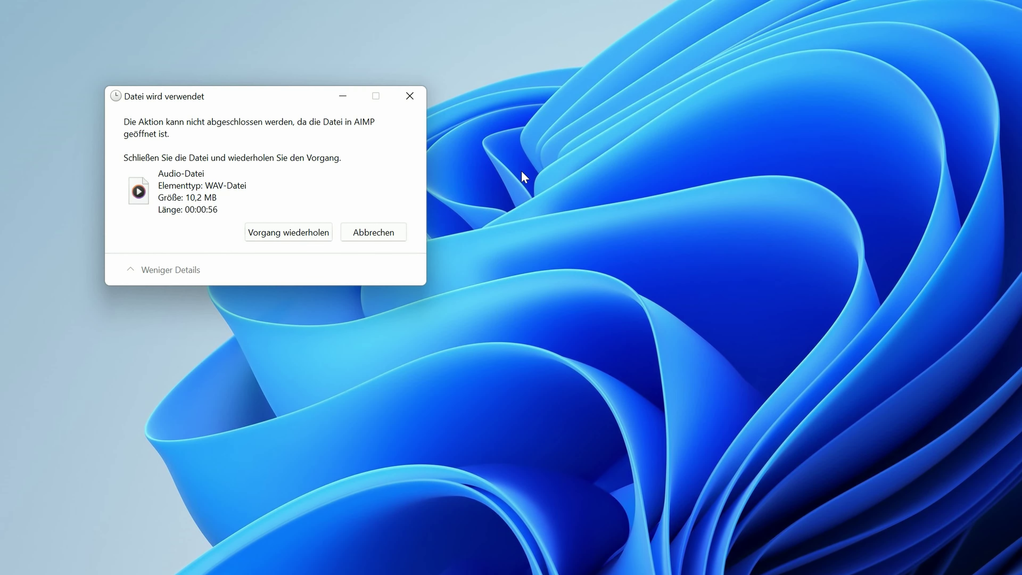
{"action": "left_click", "coordinate": [293, 233]}
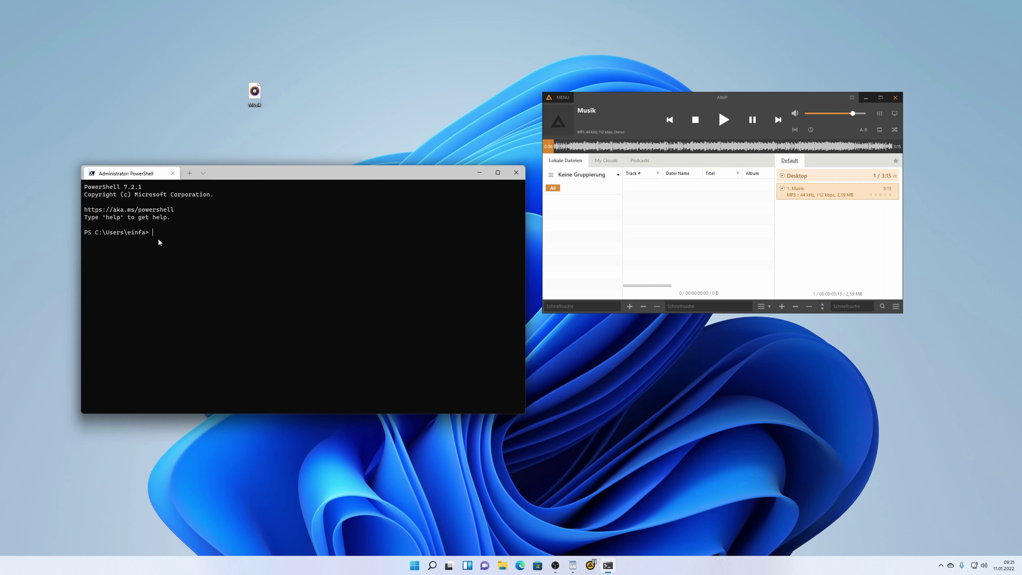
Run "handle musik.mp3" in the administrator PowerShell to look up which process holds the file.
{"action": "type", "text": "handle musik.mp3"}
{"action": "key", "text": "Return"}
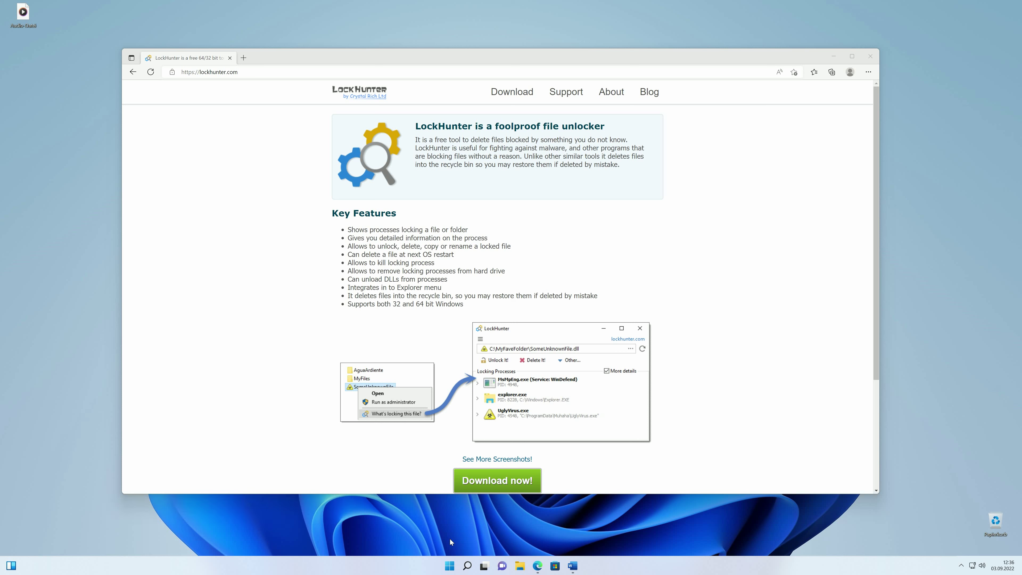
Download LockHunter from lockhunter.com and open the installer lockhuntersetup_3-4-3.exe.
{"action": "scroll", "coordinate": [675, 368], "scroll_direction": "down", "scroll_amount": 4}
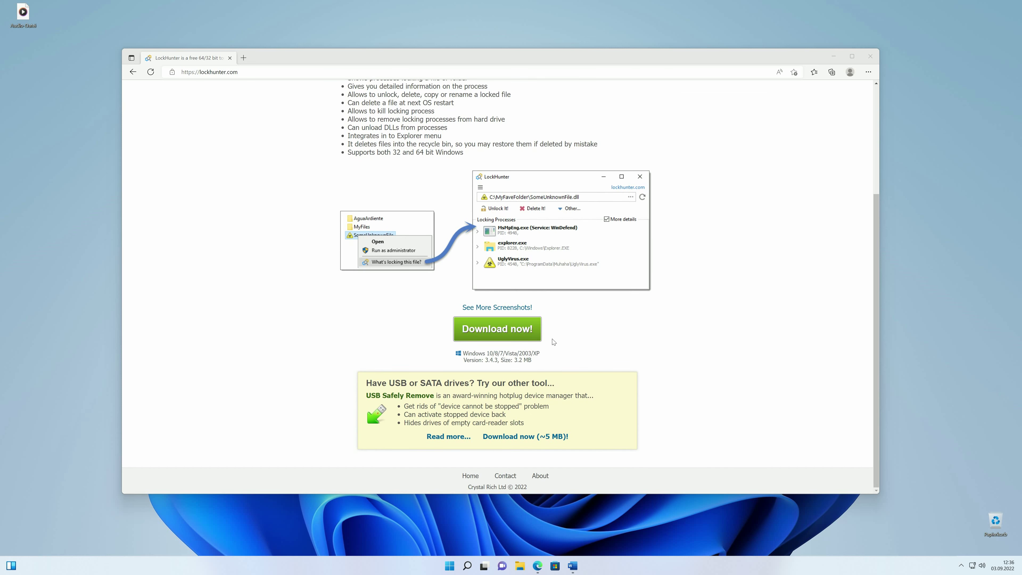
{"action": "left_click", "coordinate": [493, 336]}
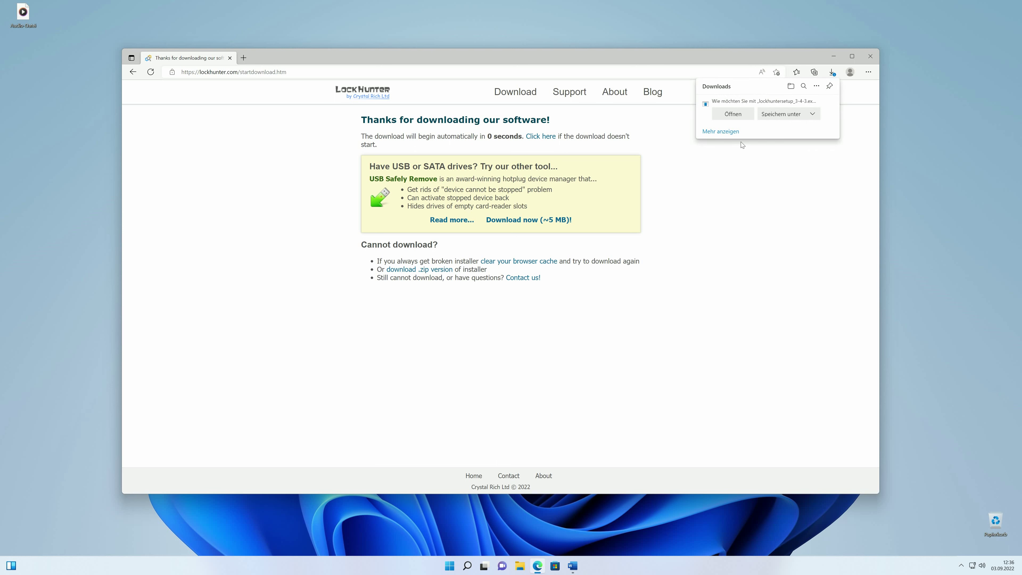
{"action": "left_click", "coordinate": [729, 115]}
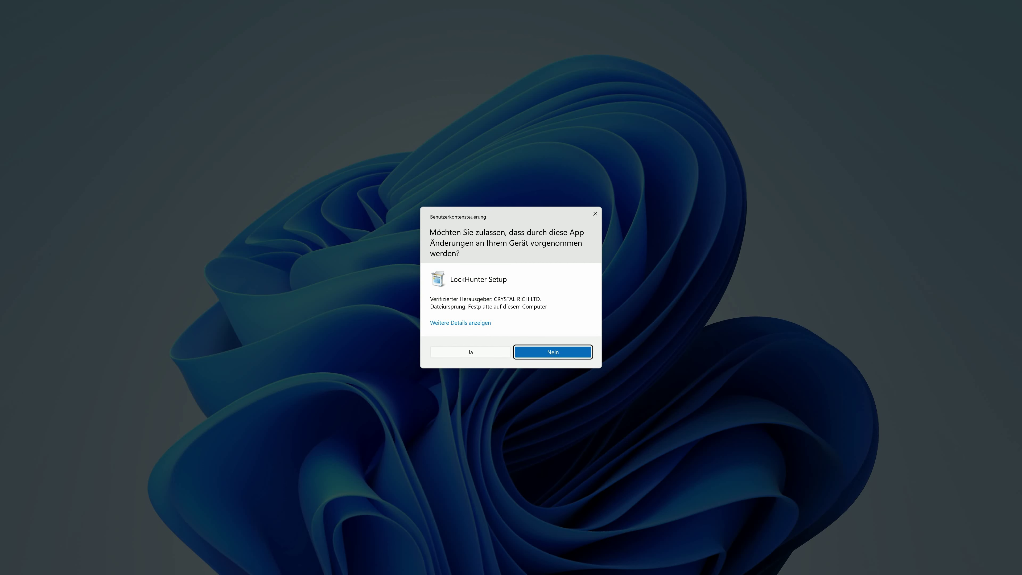
Allow LockHunter Setup to make changes, install LockHunter 3.4 and close the browser.
{"action": "left_click", "coordinate": [471, 353]}
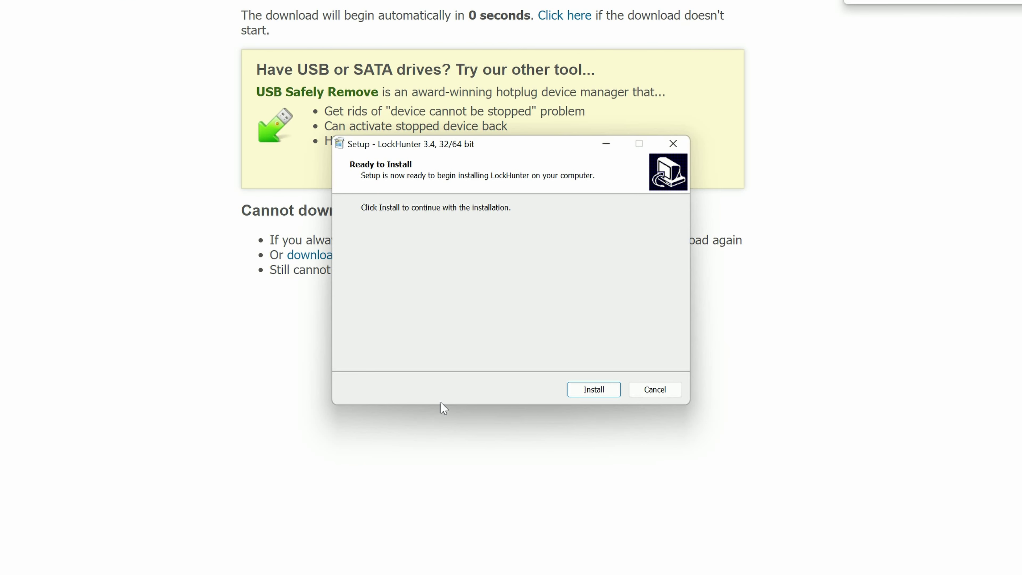
{"action": "left_click", "coordinate": [594, 389]}
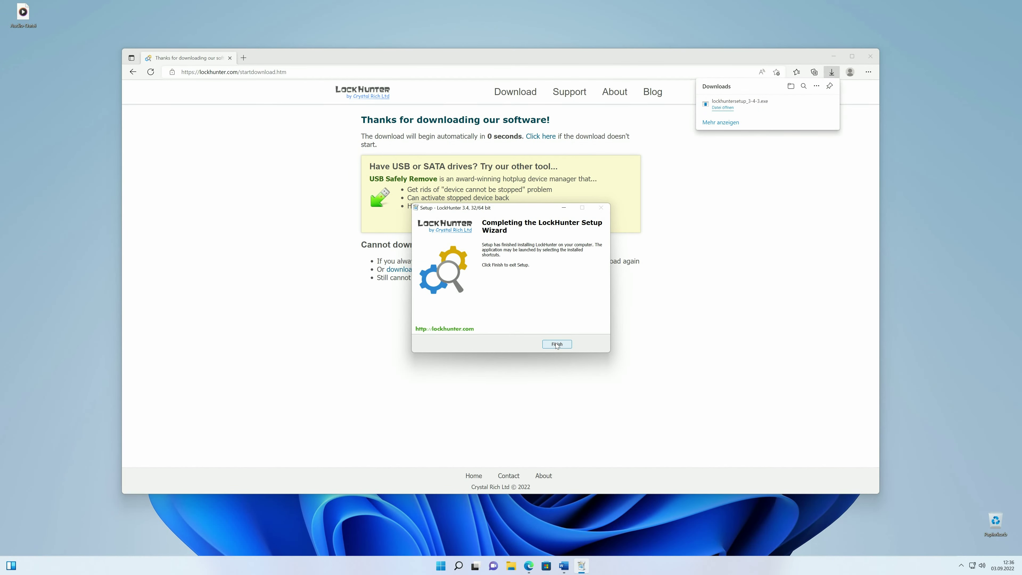
{"action": "left_click", "coordinate": [557, 344]}
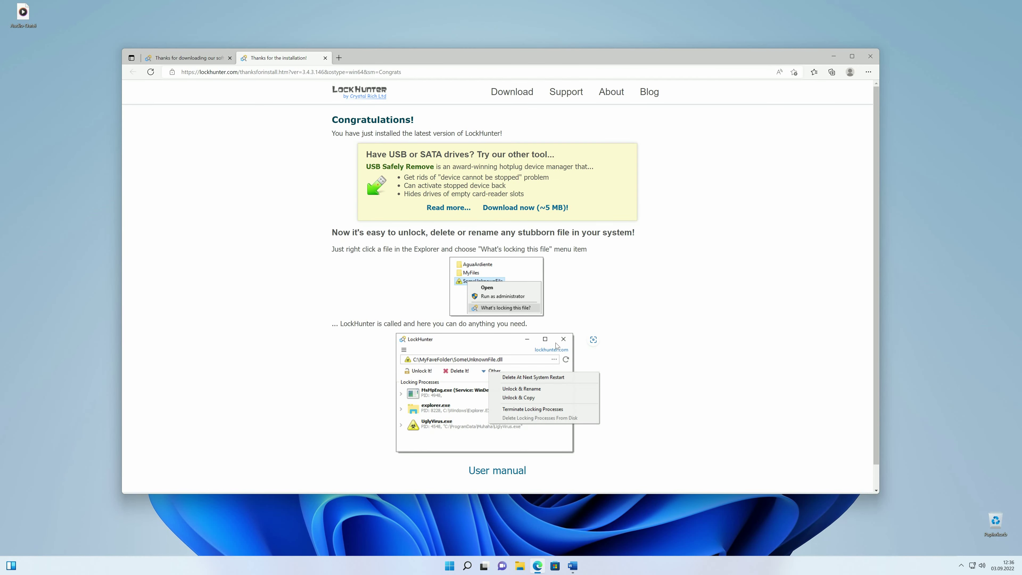
{"action": "left_click", "coordinate": [870, 61]}
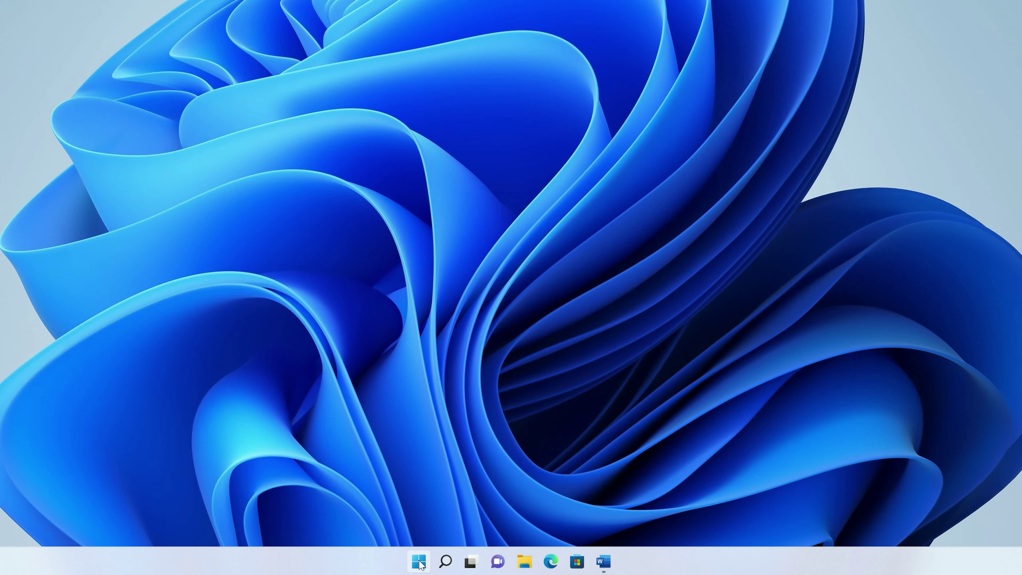
Search for "lockhunter", launch LockHunter with permission to make changes and reduce its window height.
{"action": "left_click", "coordinate": [449, 565]}
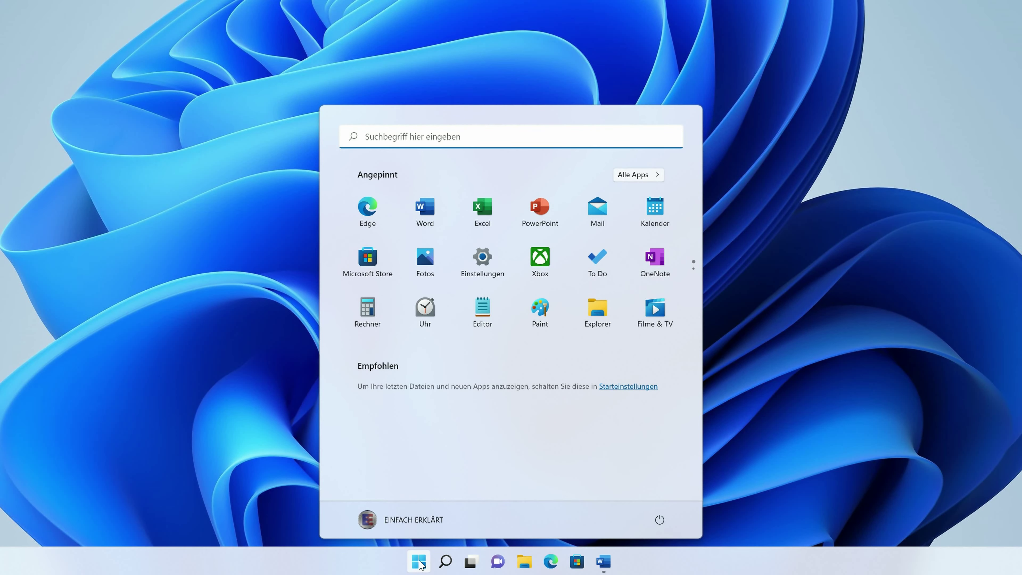
{"action": "type", "text": "lockhunter"}
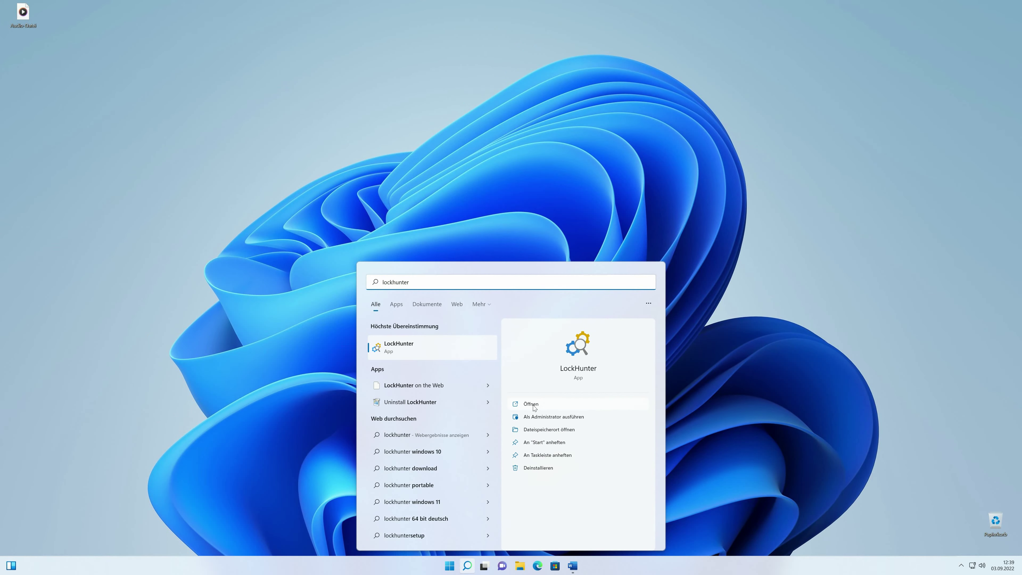
{"action": "left_click", "coordinate": [533, 406]}
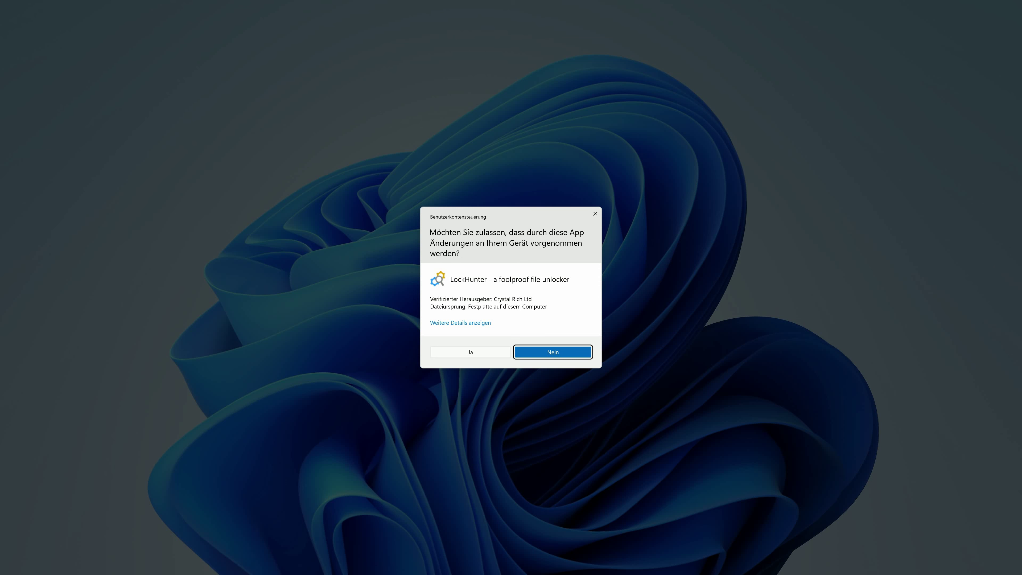
{"action": "left_click", "coordinate": [473, 354]}
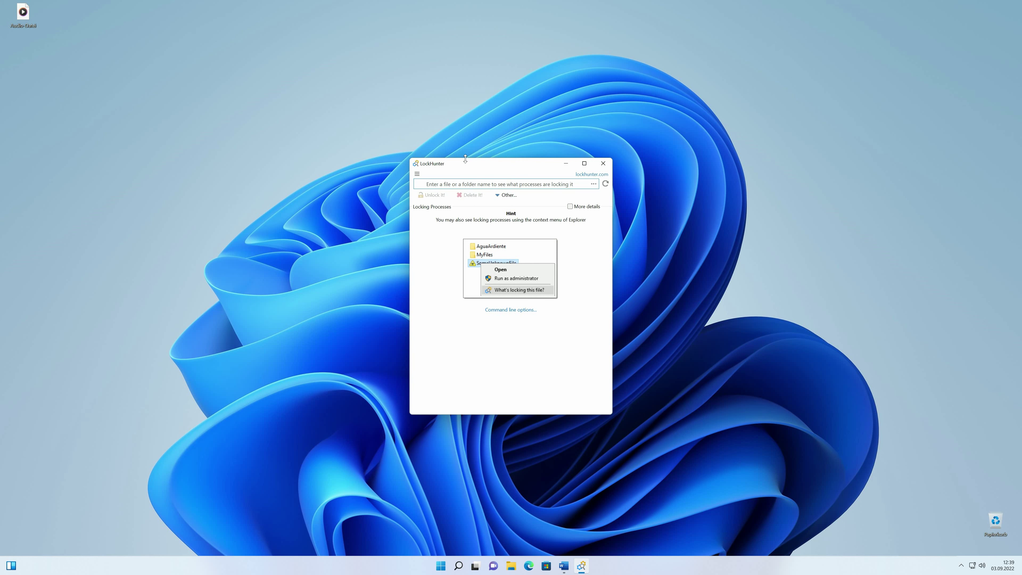
{"action": "left_click_drag", "start_coordinate": [463, 158], "coordinate": [461, 241]}
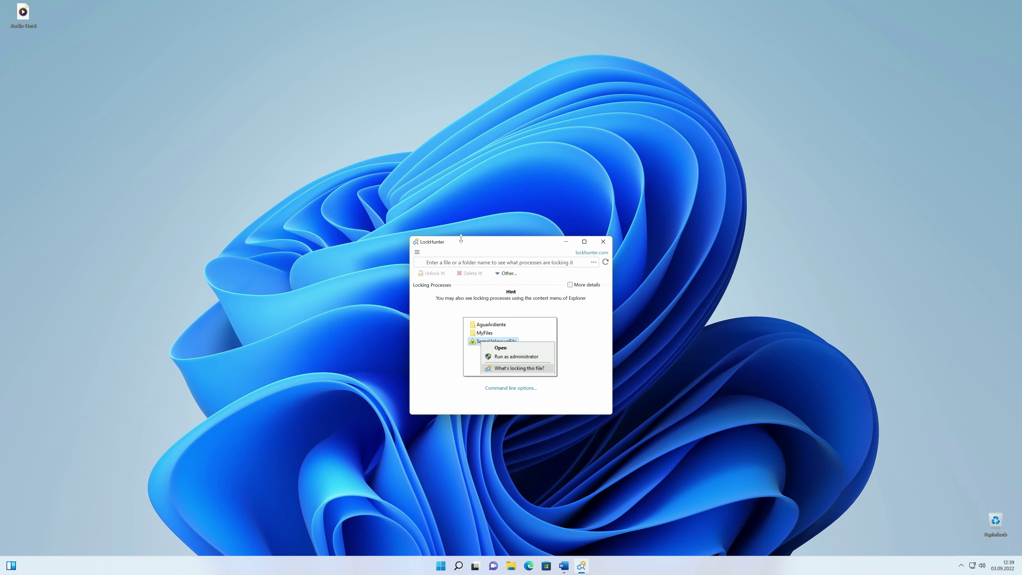
Open the desktop's Audio-Datei in AIMP and arrange the LockHunter window beside AIMP with the file icon above LockHunter.
{"action": "right_click", "coordinate": [22, 12]}
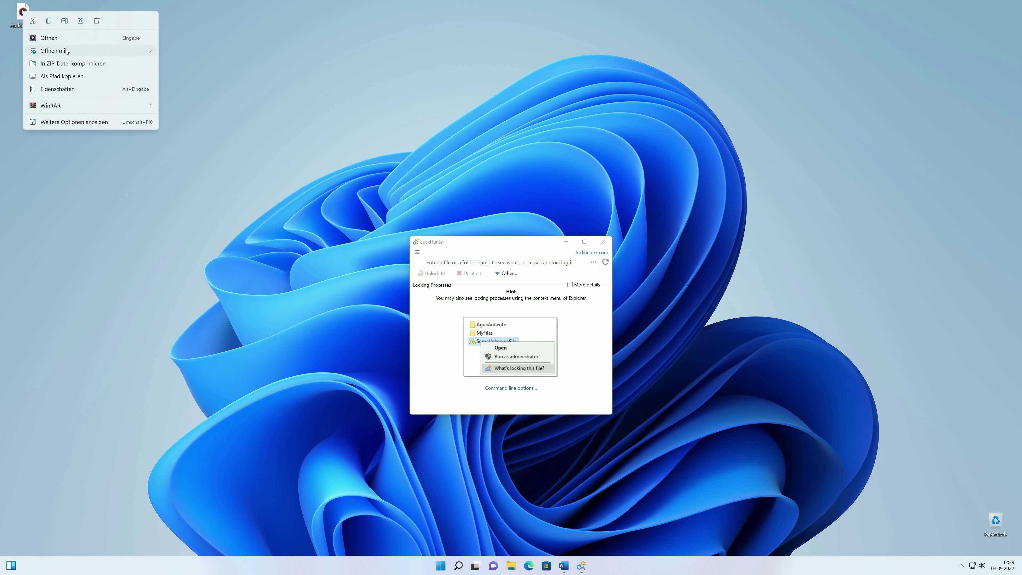
{"action": "mouse_move", "coordinate": [66, 52]}
{"action": "left_click", "coordinate": [173, 51]}
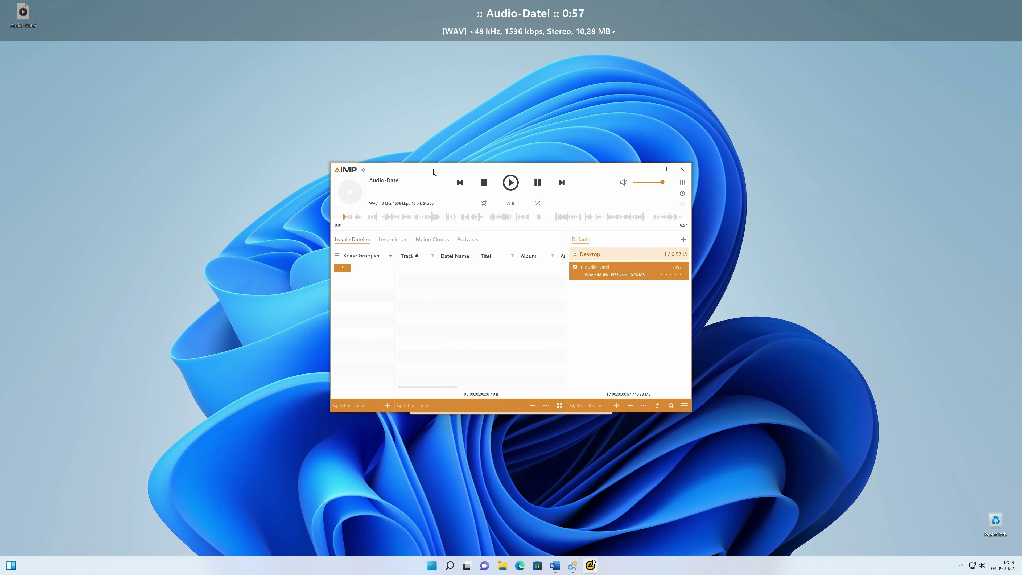
{"action": "left_click_drag", "start_coordinate": [435, 171], "coordinate": [605, 175]}
{"action": "left_click_drag", "start_coordinate": [491, 241], "coordinate": [366, 179]}
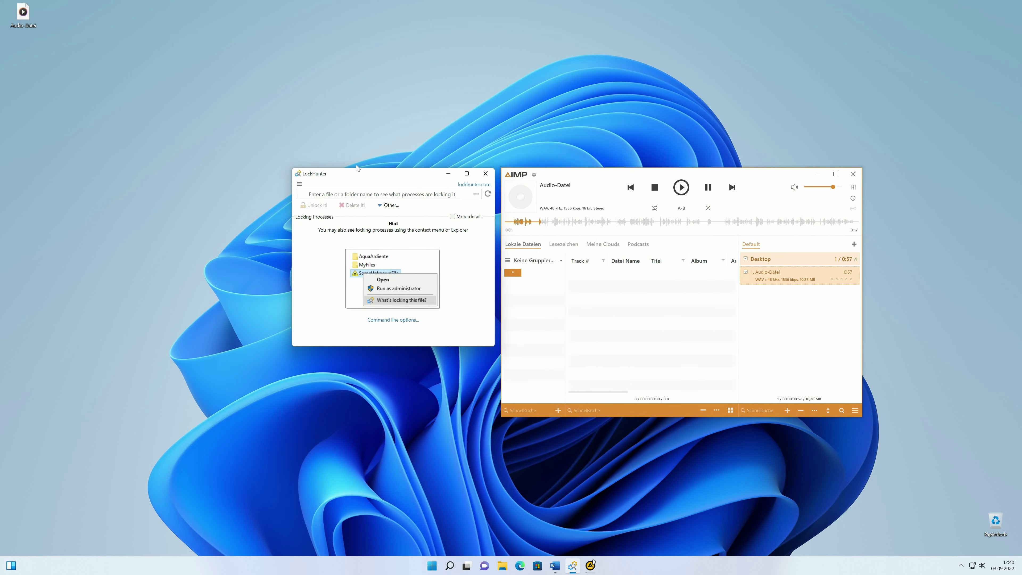
{"action": "left_click_drag", "start_coordinate": [23, 13], "coordinate": [308, 128]}
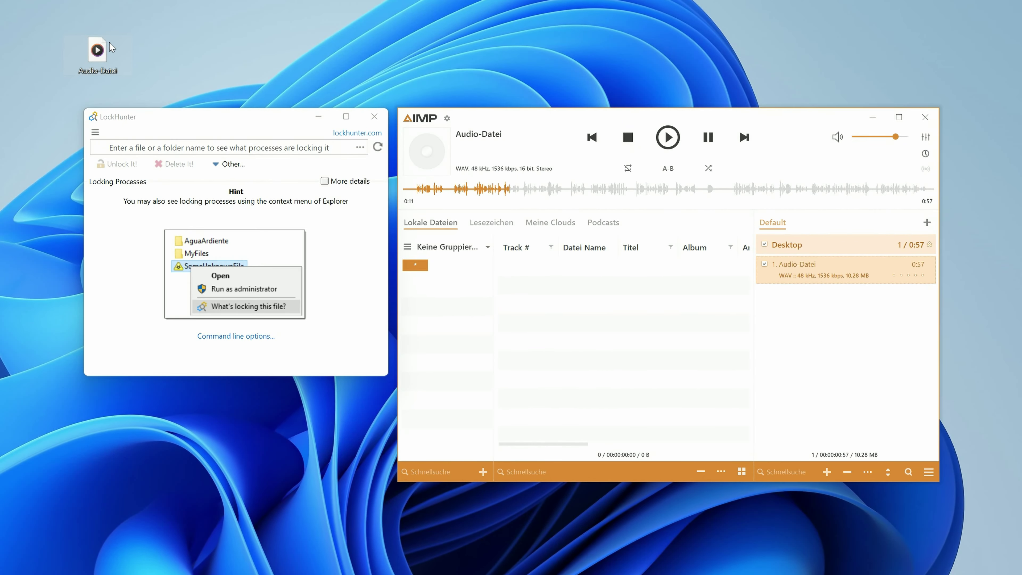
Try to delete Audio-Datei while AIMP has it open, retry once and cancel the deletion.
{"action": "right_click", "coordinate": [308, 131]}
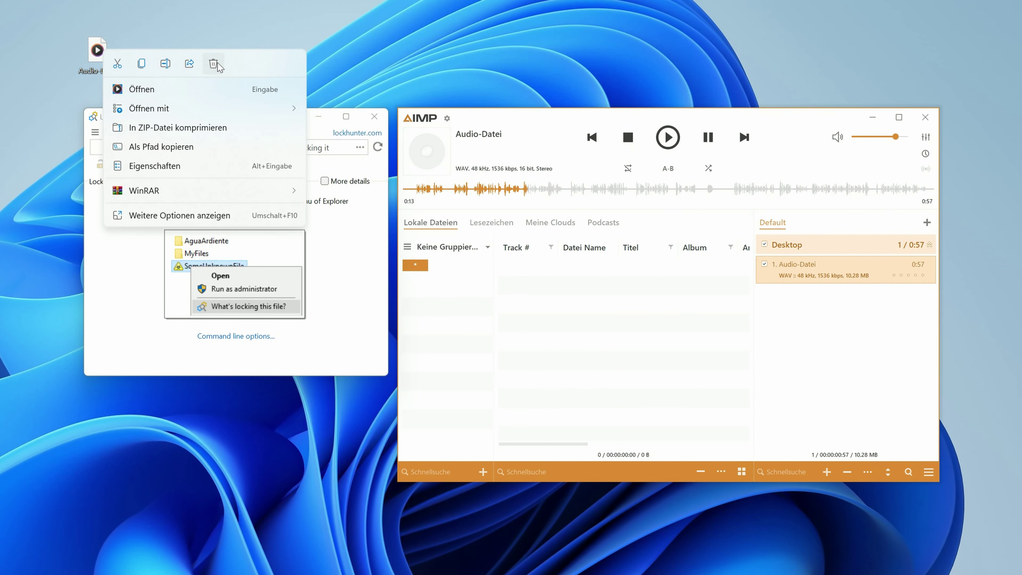
{"action": "left_click", "coordinate": [213, 64]}
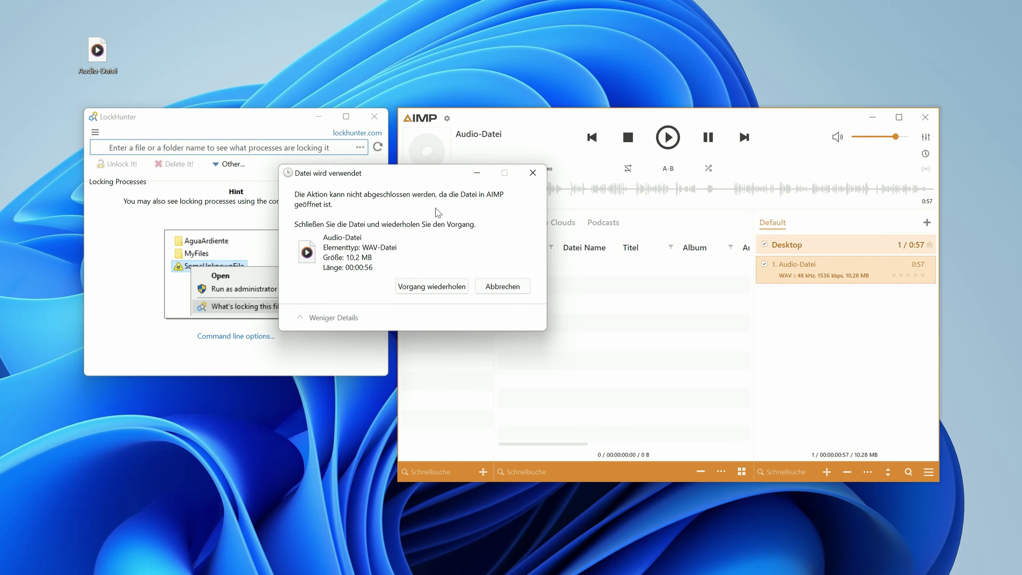
{"action": "left_click_drag", "start_coordinate": [432, 174], "coordinate": [253, 403]}
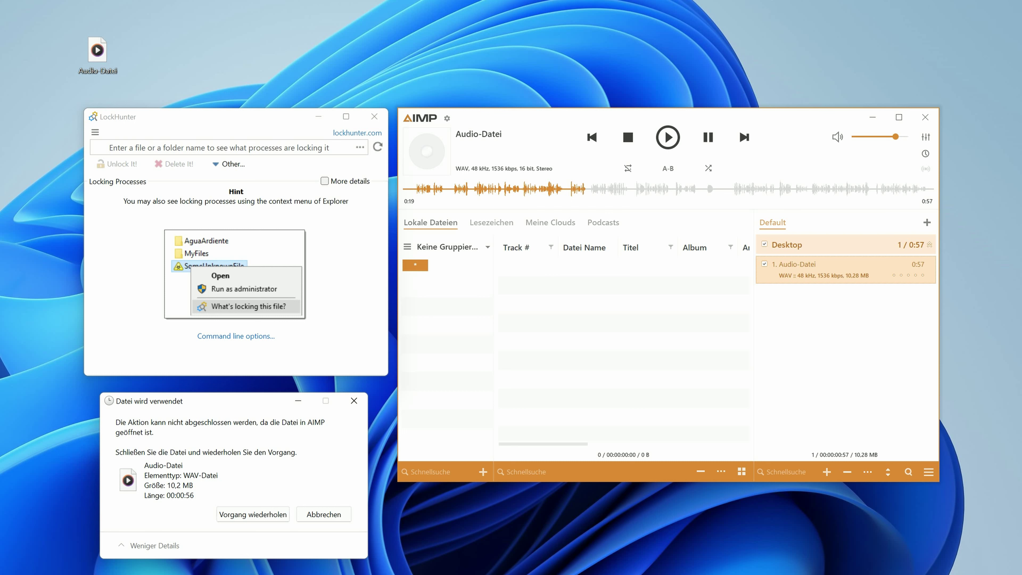
{"action": "left_click", "coordinate": [251, 516]}
{"action": "left_click", "coordinate": [319, 515]}
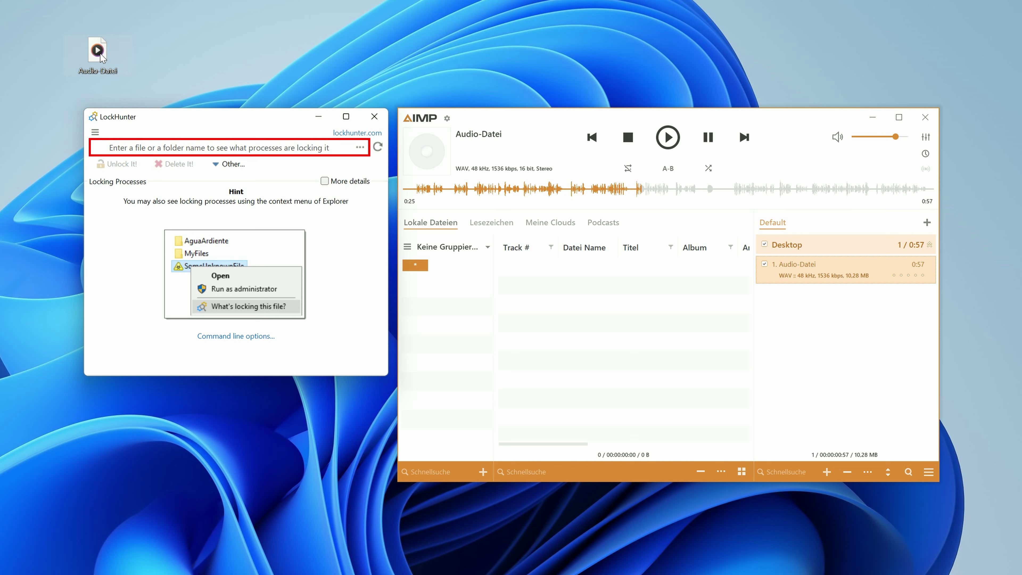
Load the desktop's Audio-Datei into LockHunter, expand its locking process AIMP.exe and delete the file, accepting the closure of its open handles.
{"action": "left_click_drag", "start_coordinate": [100, 59], "coordinate": [175, 145]}
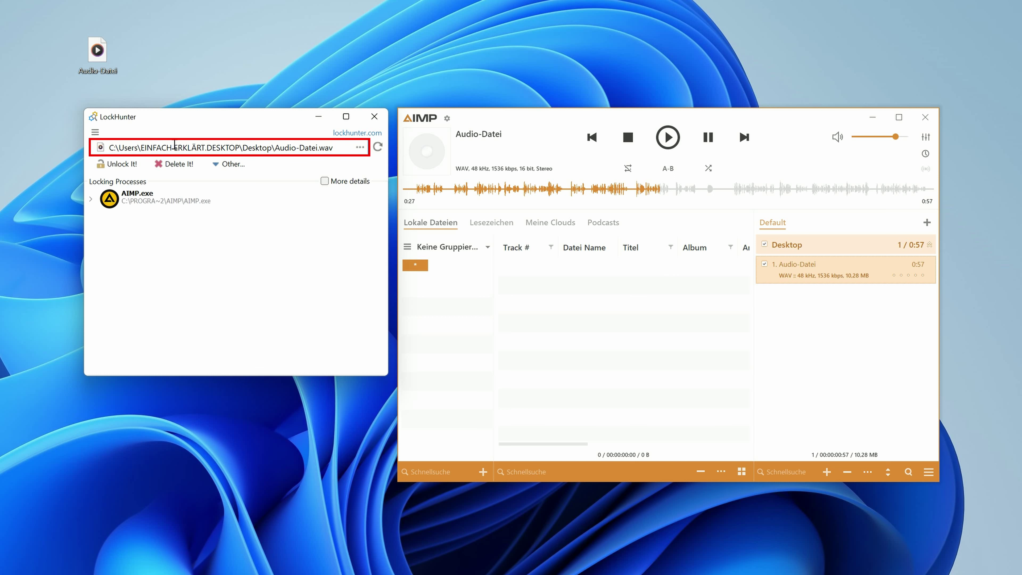
{"action": "left_click", "coordinate": [90, 199]}
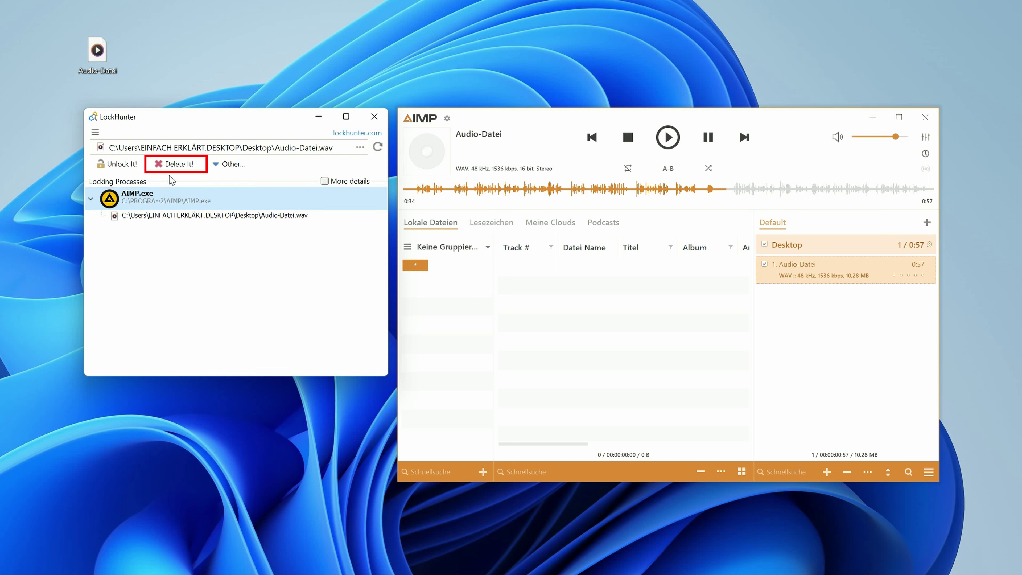
{"action": "left_click", "coordinate": [178, 165]}
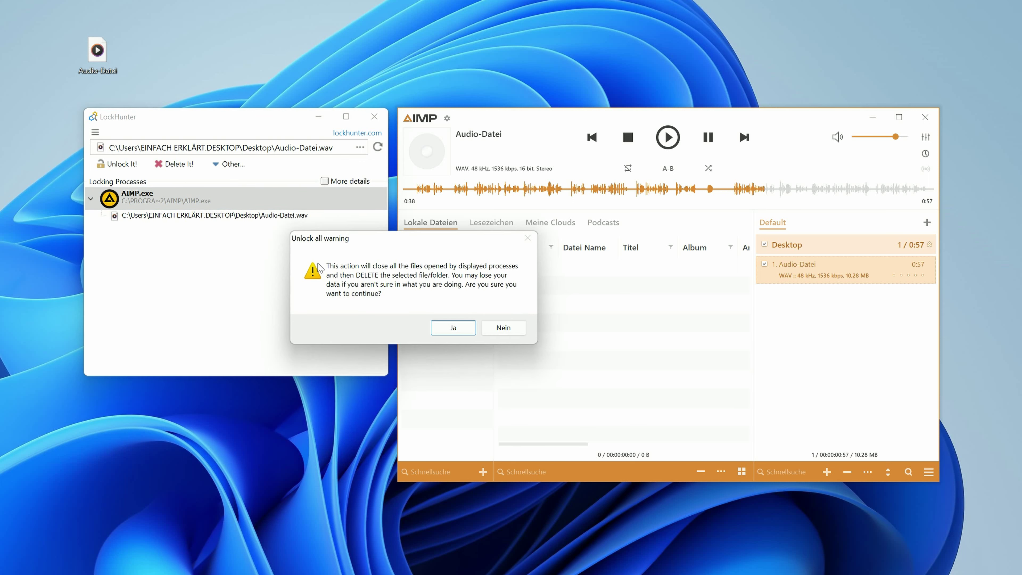
{"action": "left_click", "coordinate": [452, 333]}
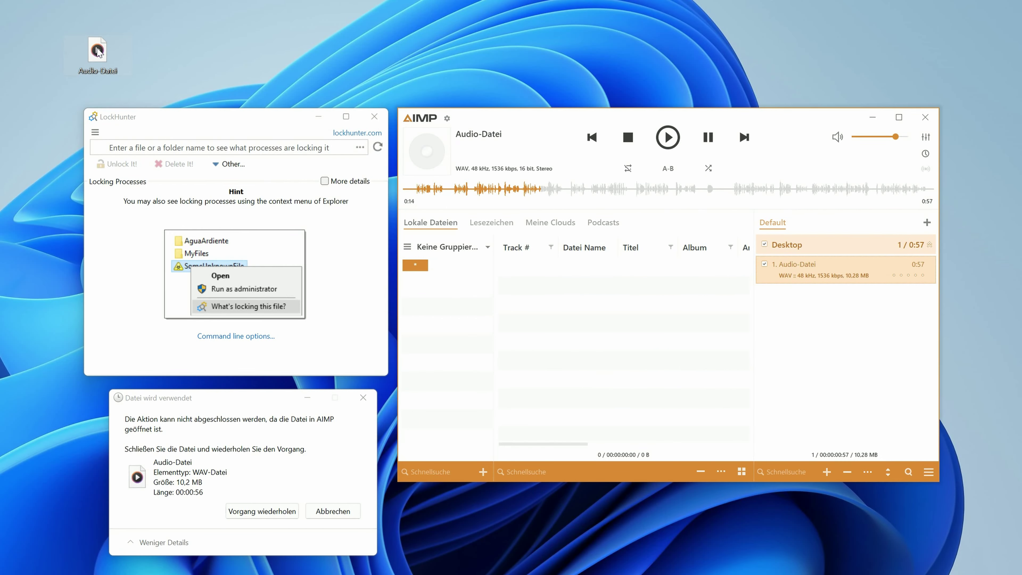
Load the desktop's Audio-Datei into LockHunter again and unlock it from AIMP.exe, agreeing to close the displayed files.
{"action": "left_click_drag", "start_coordinate": [97, 50], "coordinate": [196, 151]}
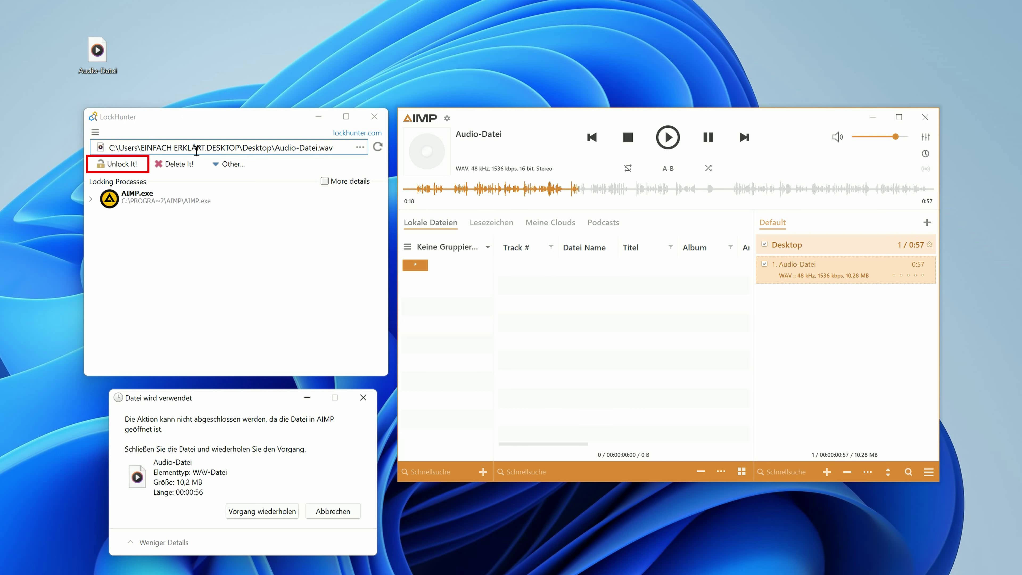
{"action": "left_click", "coordinate": [121, 166]}
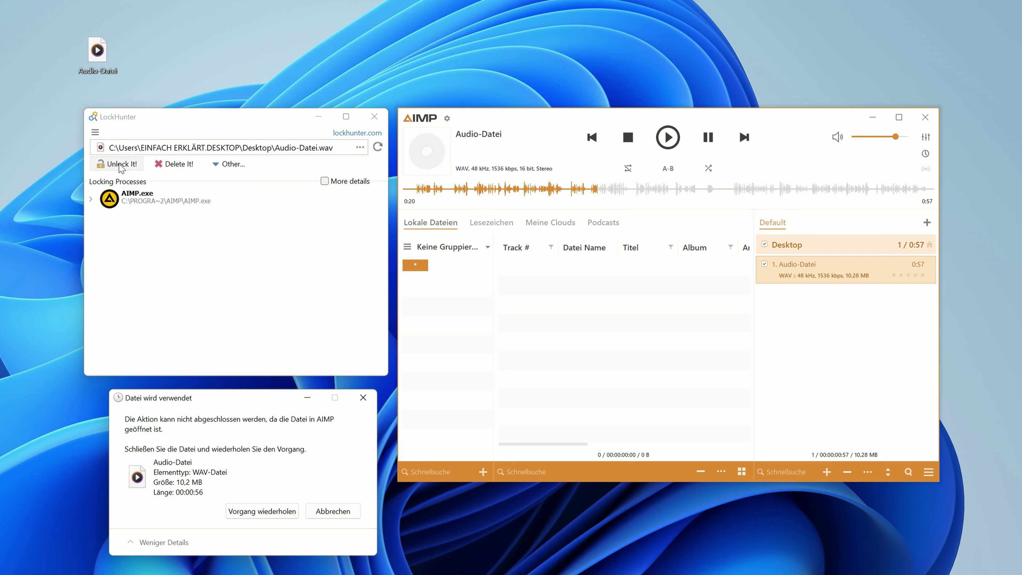
{"action": "left_click", "coordinate": [121, 165]}
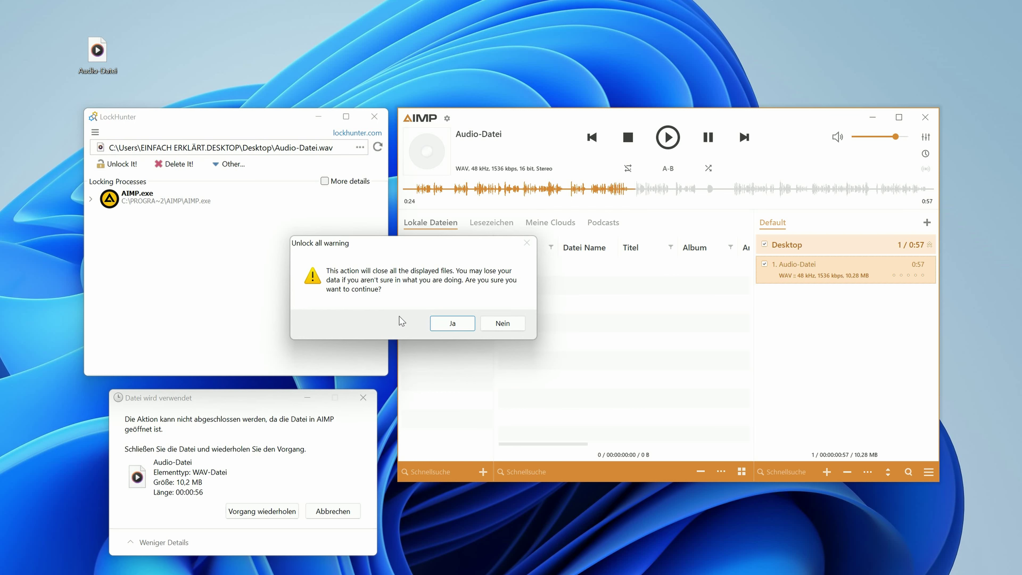
{"action": "left_click", "coordinate": [456, 328]}
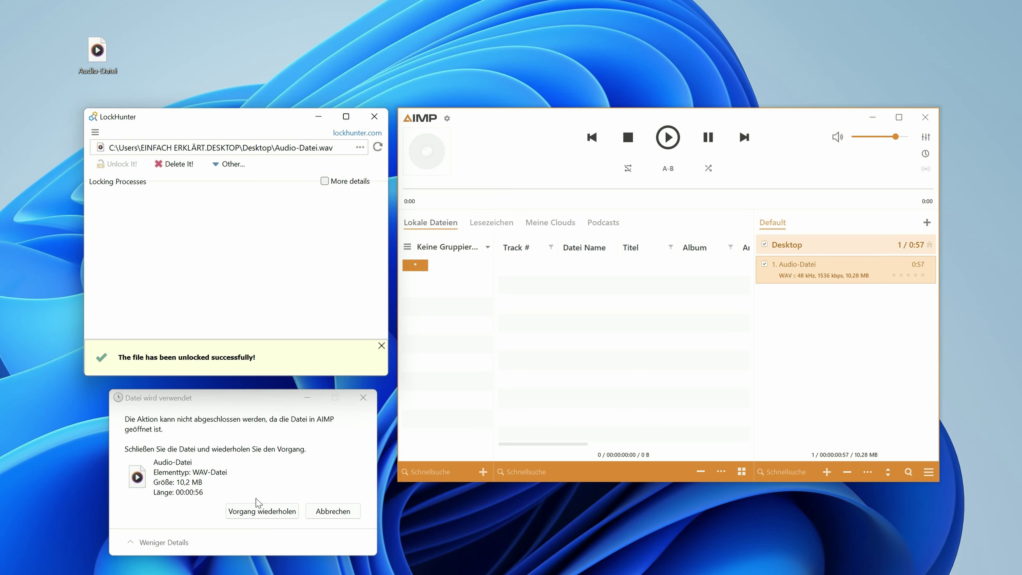
Retry the pending deletion of Audio-Datei and close both AIMP and LockHunter.
{"action": "left_click", "coordinate": [252, 515]}
{"action": "left_click", "coordinate": [252, 515]}
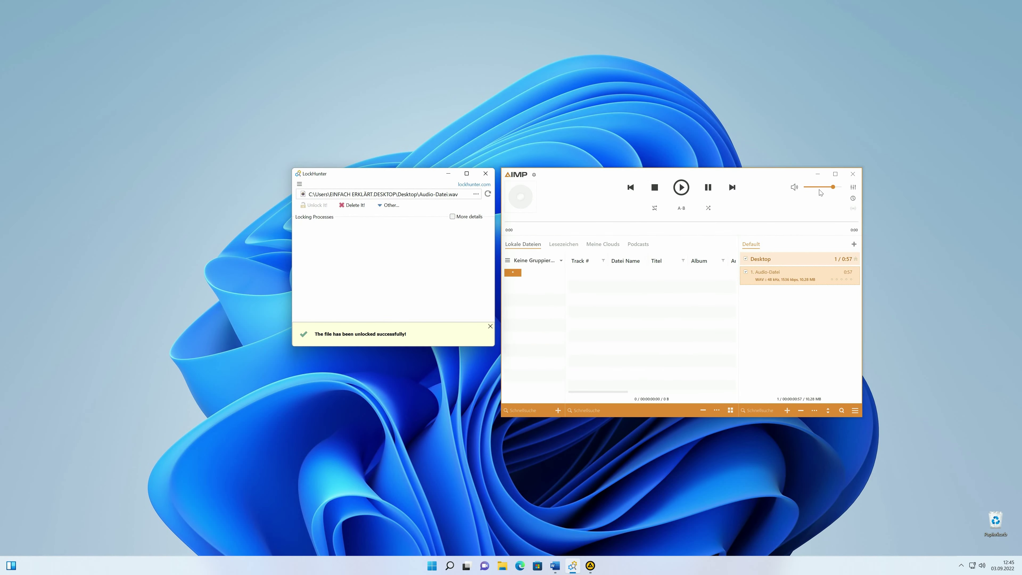
{"action": "left_click", "coordinate": [925, 117]}
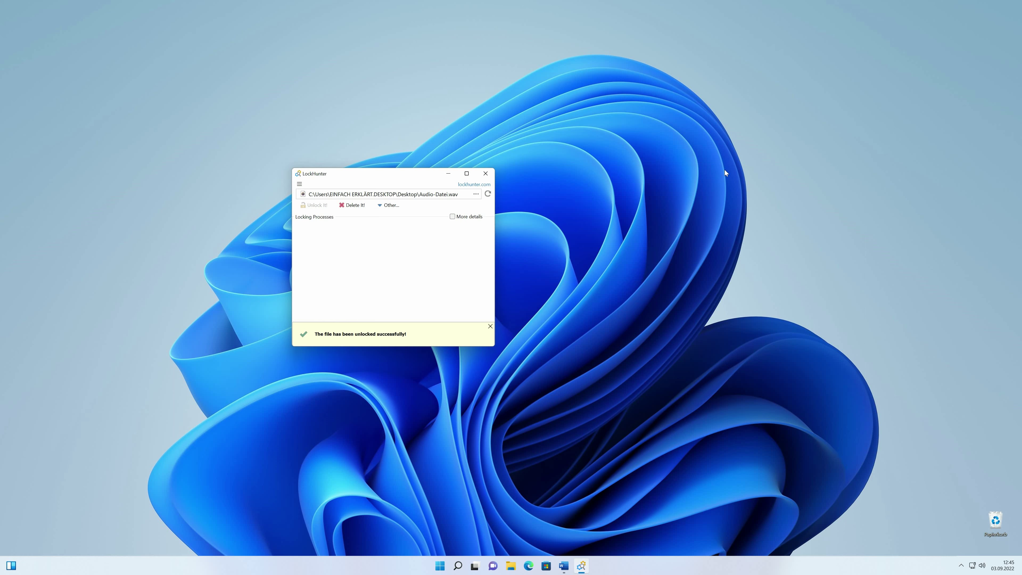
{"action": "left_click", "coordinate": [485, 173]}
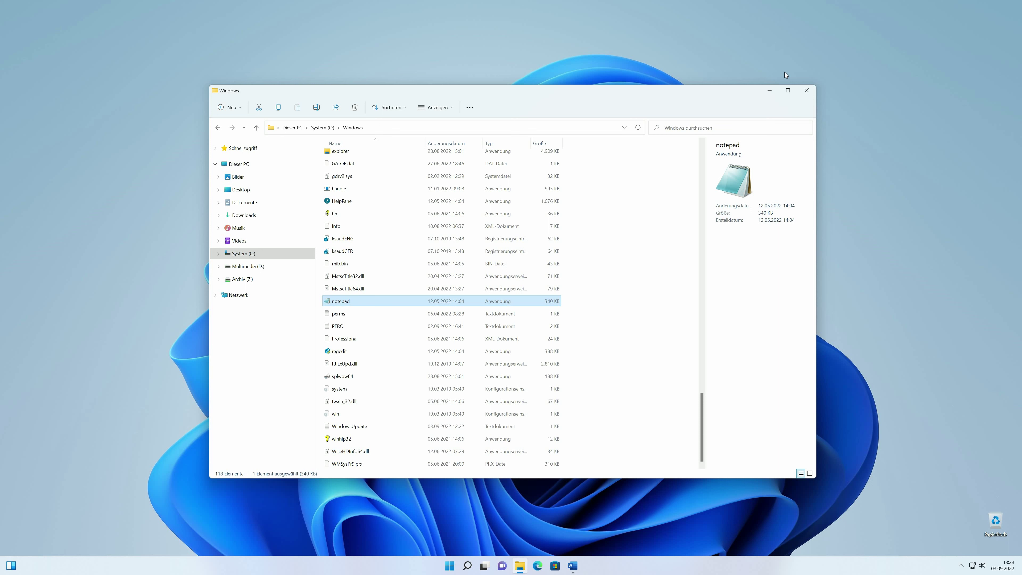
Try to delete notepad from C:\Windows, retry the operation once and cancel it.
{"action": "right_click", "coordinate": [351, 303]}
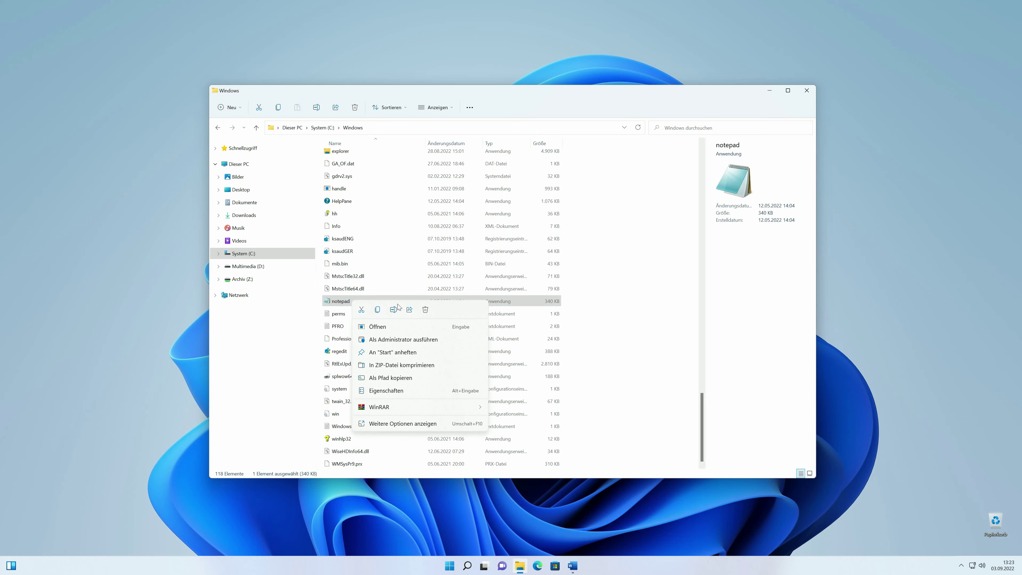
{"action": "left_click", "coordinate": [426, 310]}
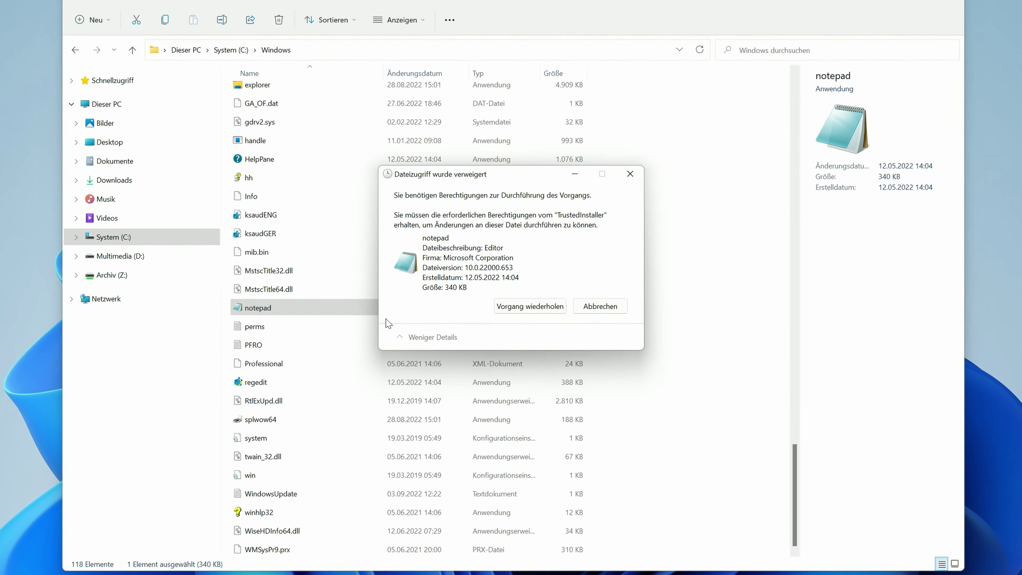
{"action": "left_click", "coordinate": [529, 307]}
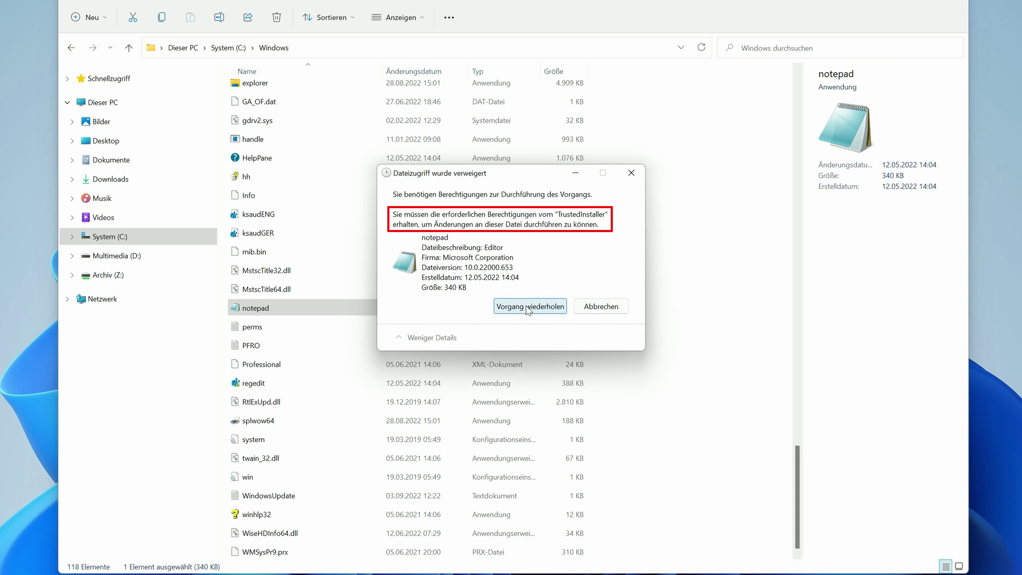
{"action": "left_click", "coordinate": [596, 308]}
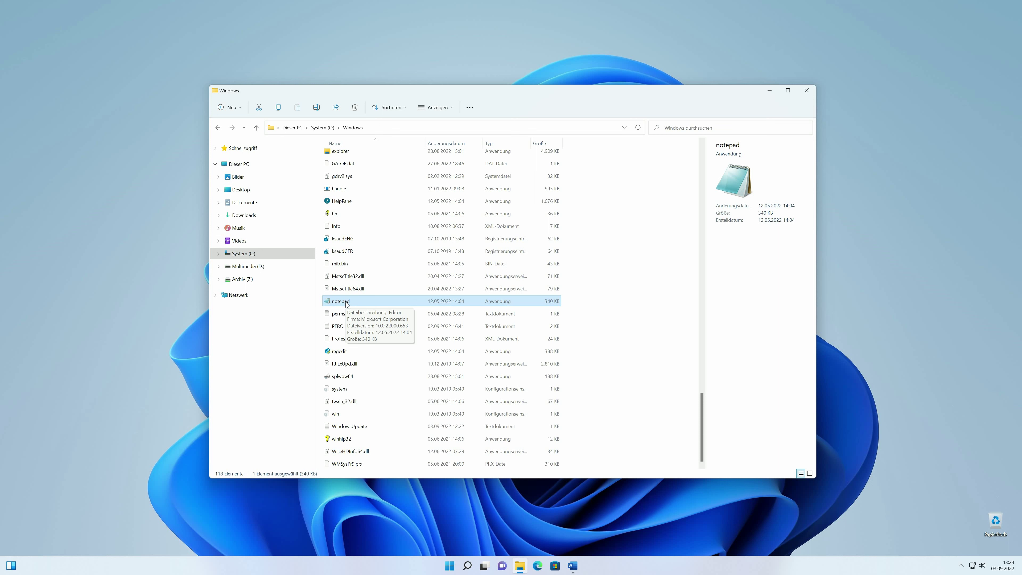
Open the advanced security settings of notepad in C:\Windows from its properties.
{"action": "right_click", "coordinate": [346, 304]}
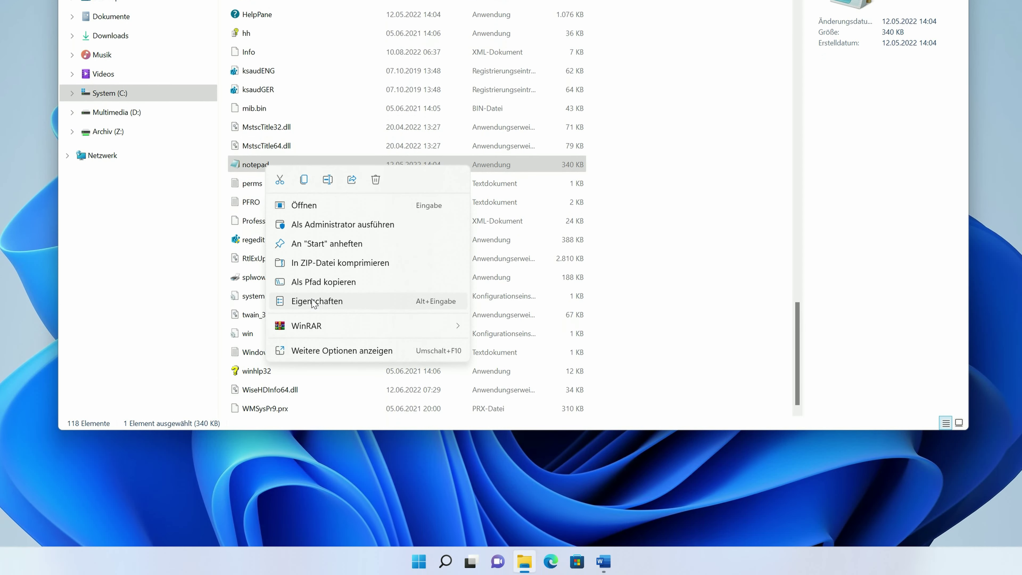
{"action": "left_click", "coordinate": [314, 303]}
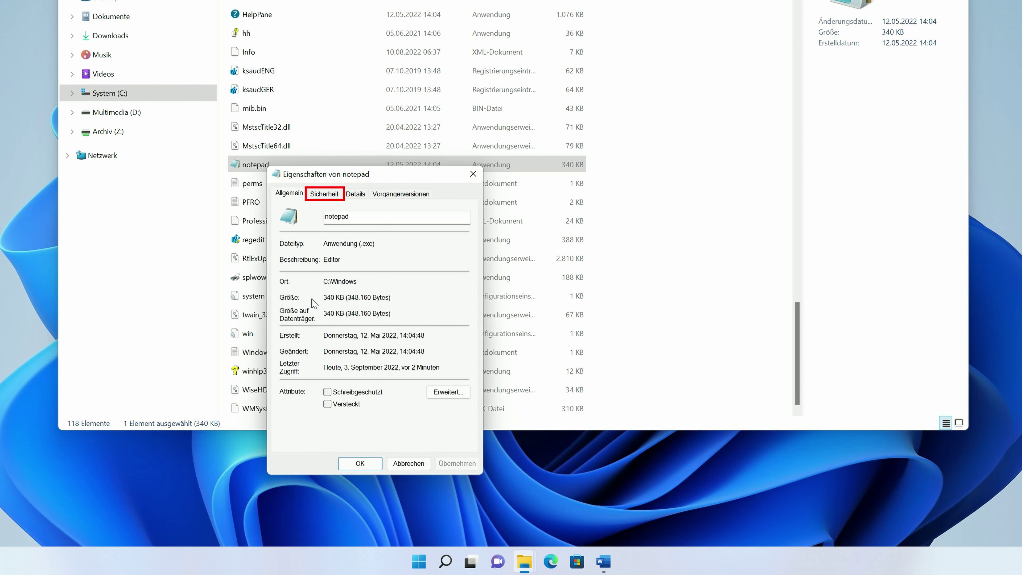
{"action": "left_click", "coordinate": [325, 194]}
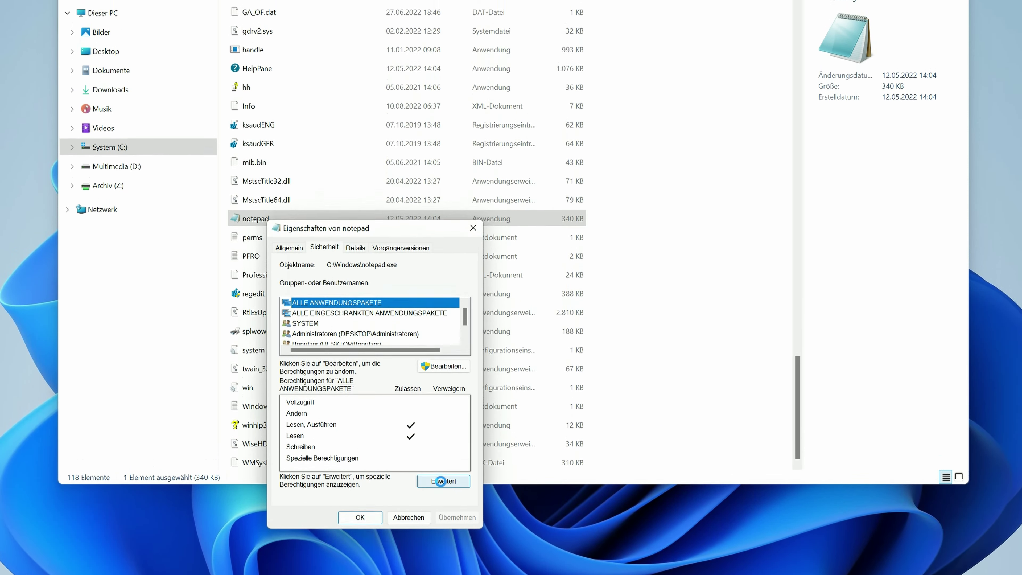
{"action": "left_click", "coordinate": [440, 481]}
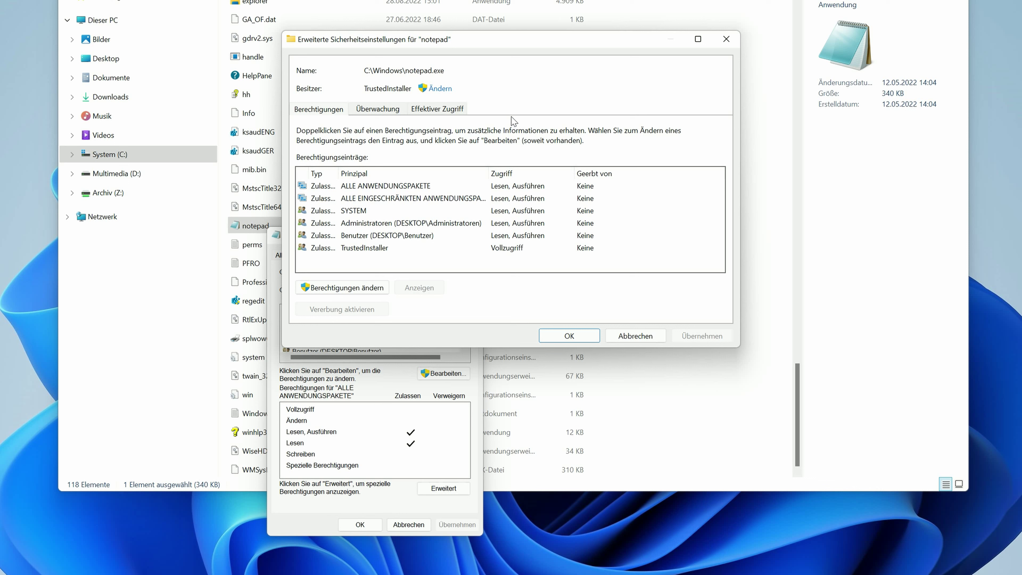
Change notepad's owner to the Administratoren group, found through the advanced user search, and save the security settings.
{"action": "left_click", "coordinate": [442, 89]}
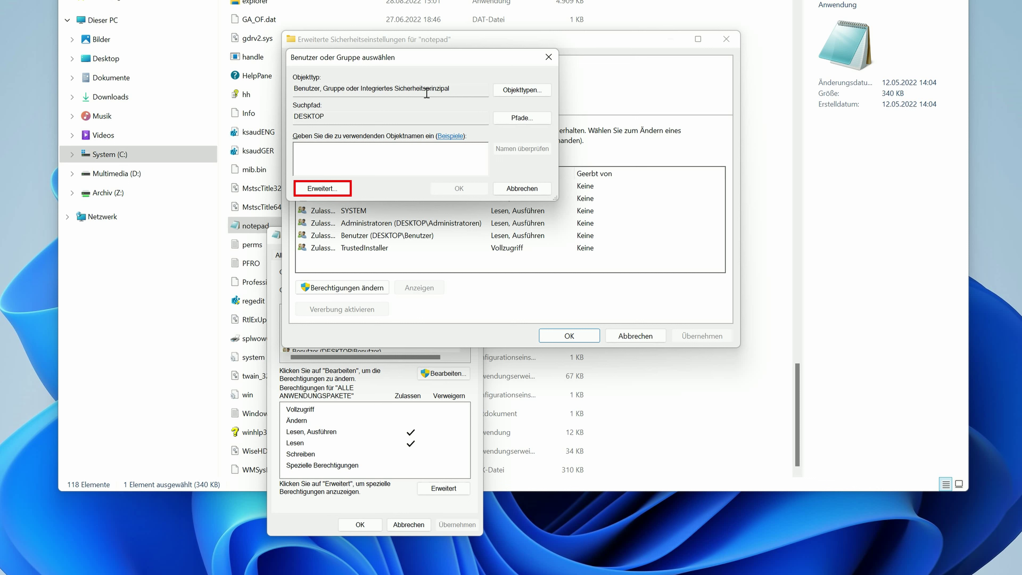
{"action": "left_click", "coordinate": [322, 192]}
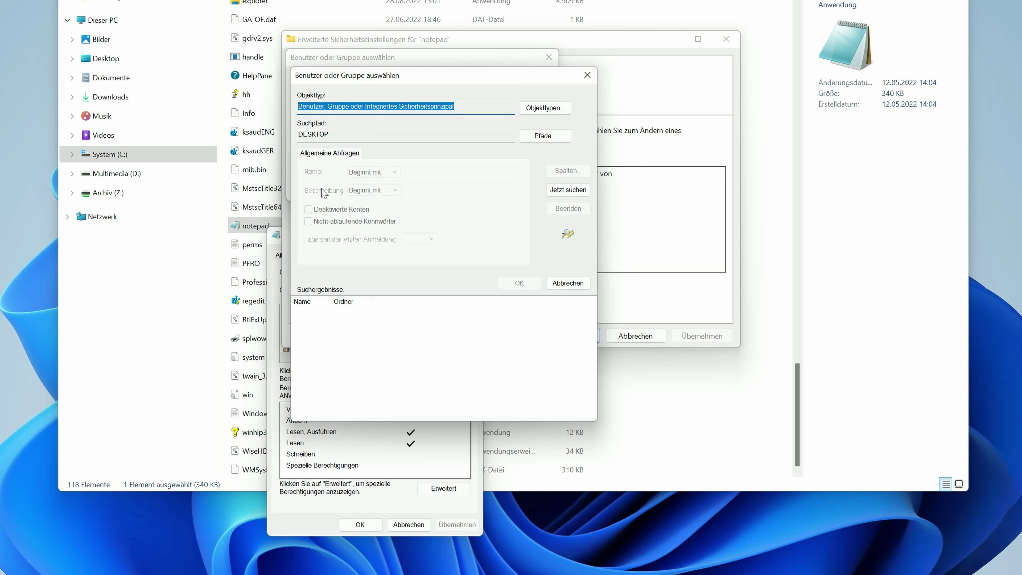
{"action": "left_click", "coordinate": [562, 191]}
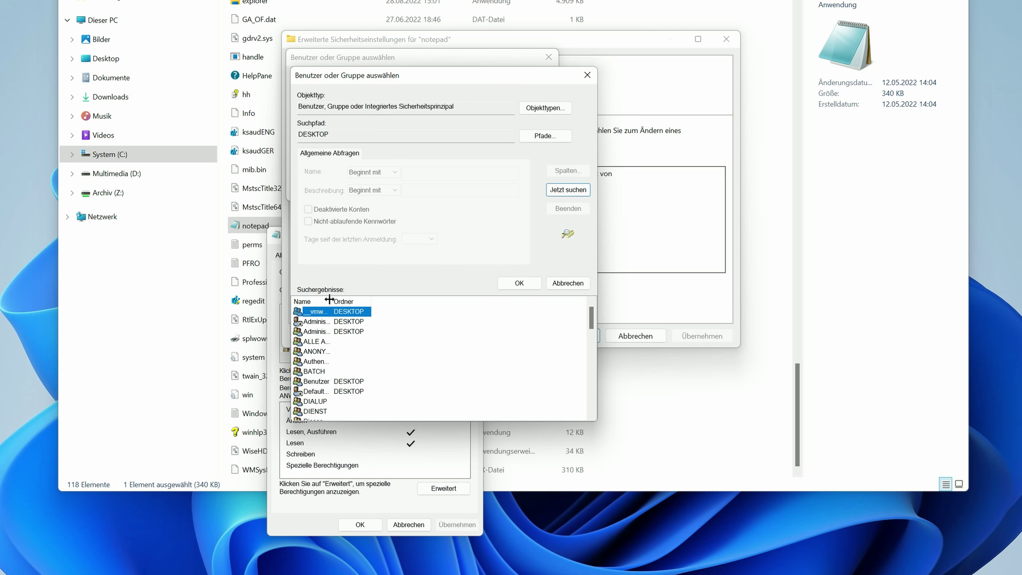
{"action": "left_click_drag", "start_coordinate": [329, 299], "coordinate": [408, 298]}
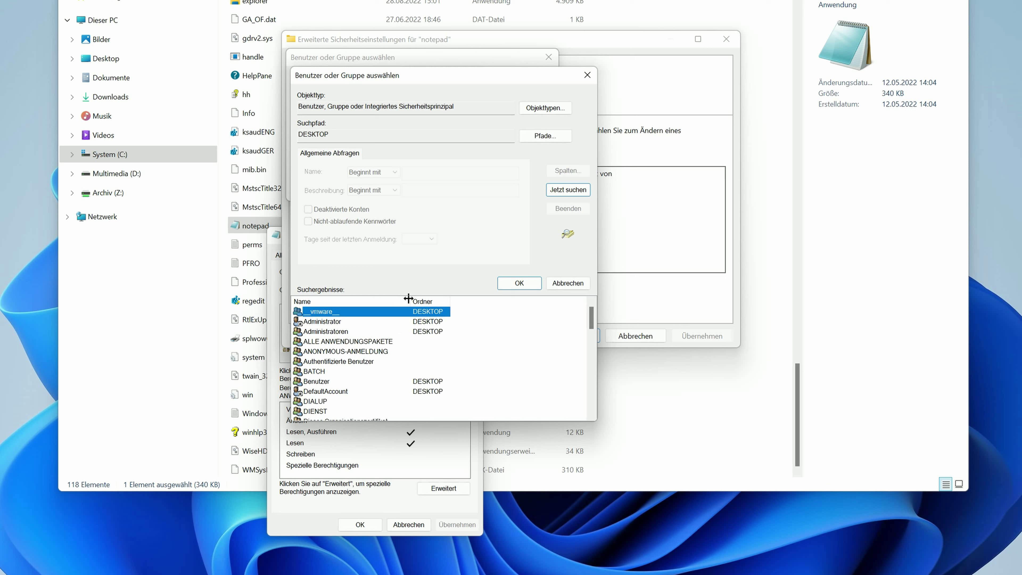
{"action": "left_click", "coordinate": [333, 331]}
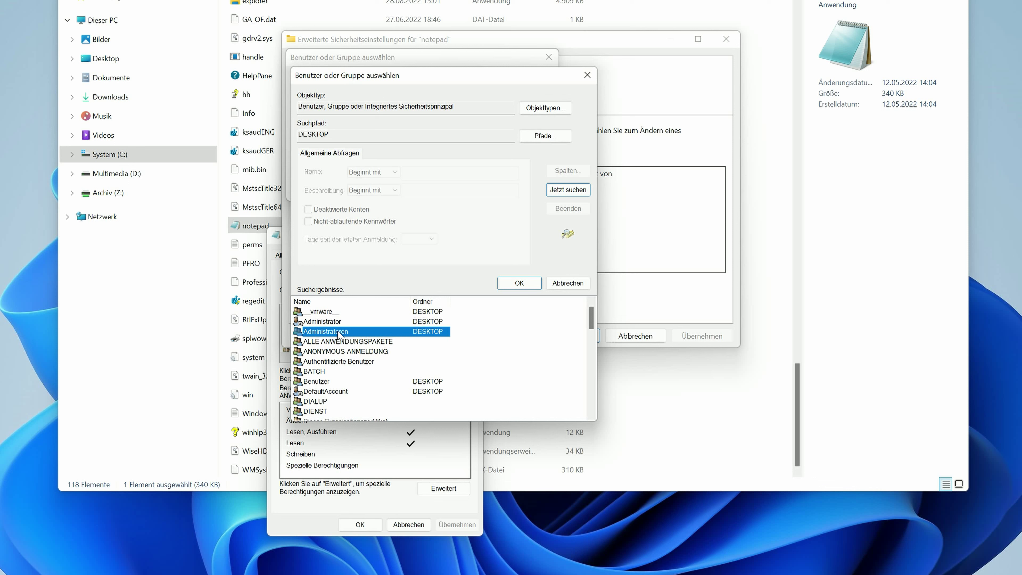
{"action": "left_click", "coordinate": [519, 283]}
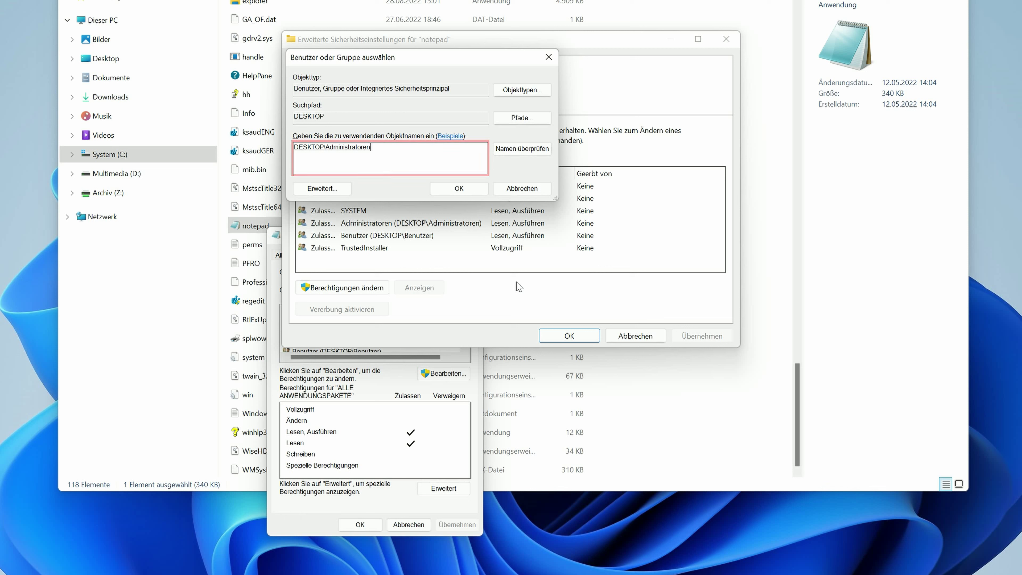
{"action": "left_click", "coordinate": [460, 190]}
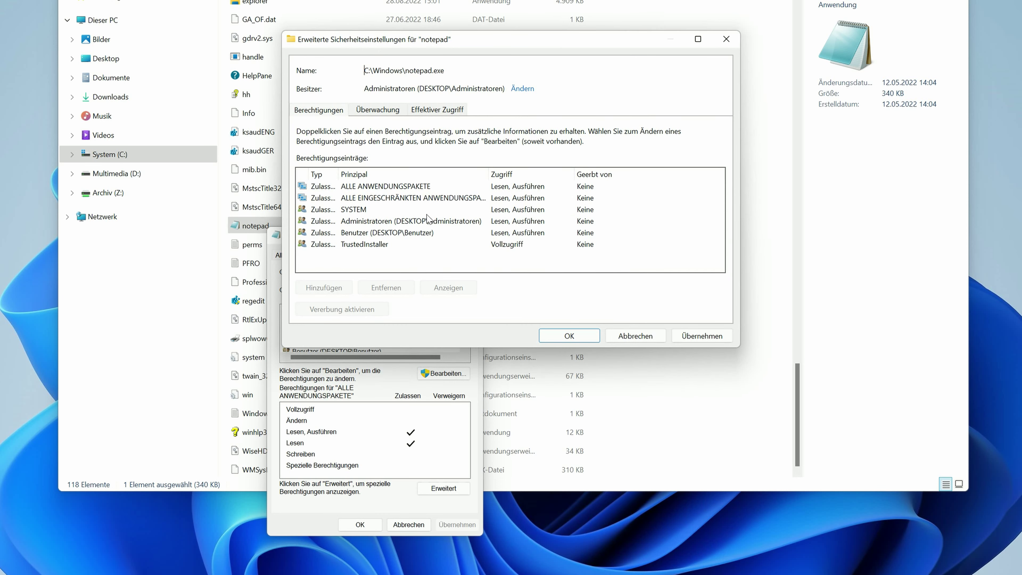
{"action": "left_click", "coordinate": [391, 220]}
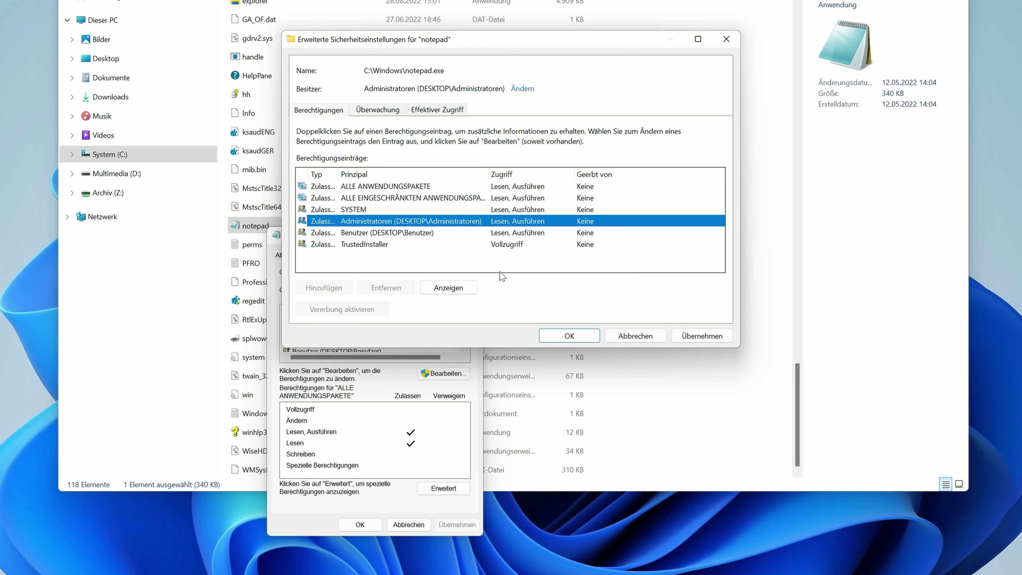
{"action": "left_click", "coordinate": [563, 336]}
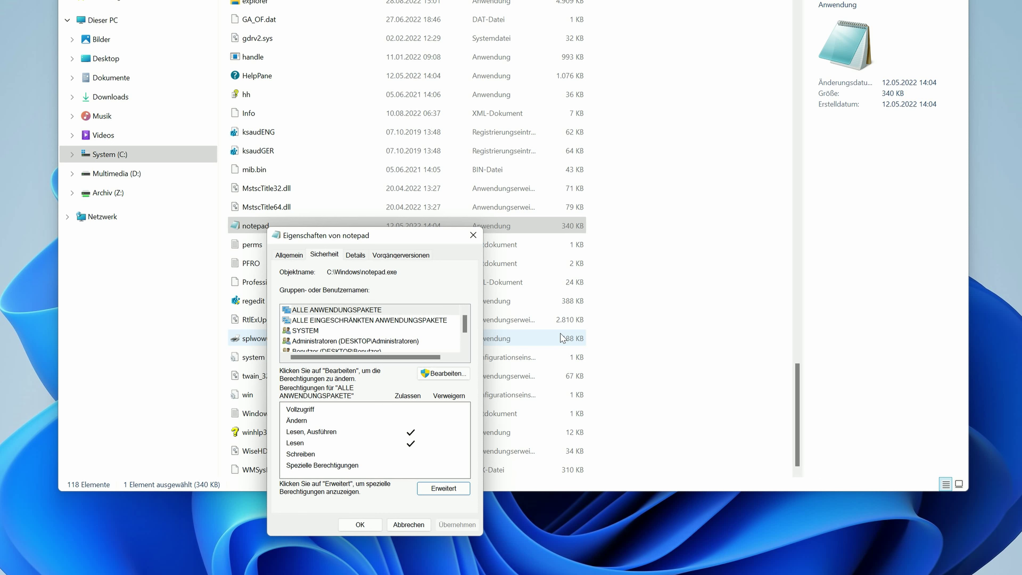
Reopen notepad's advanced security settings, grant the Administratoren entry Vollzugriff and accept the permission change for system folders.
{"action": "left_click", "coordinate": [438, 488]}
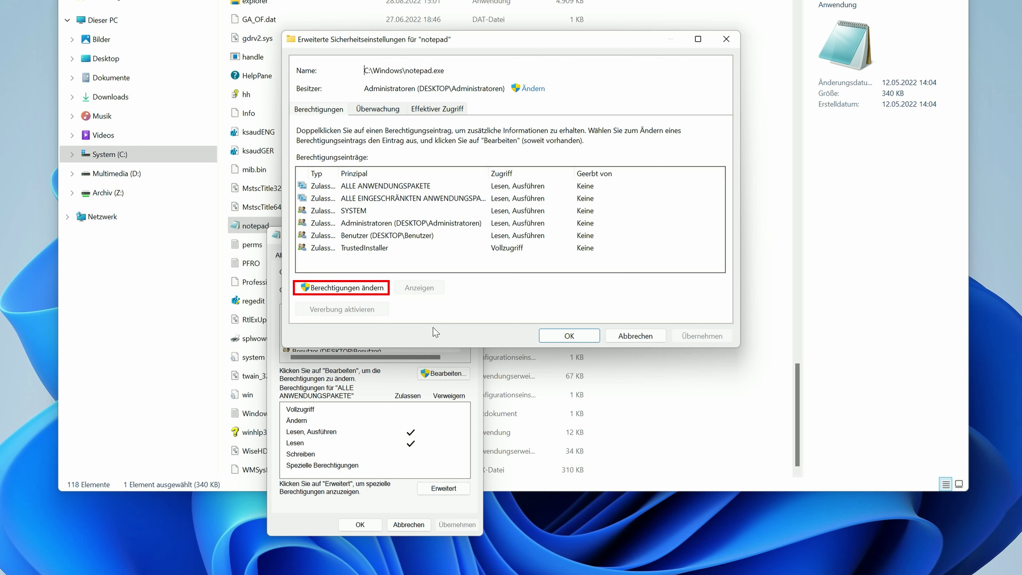
{"action": "left_click", "coordinate": [370, 295]}
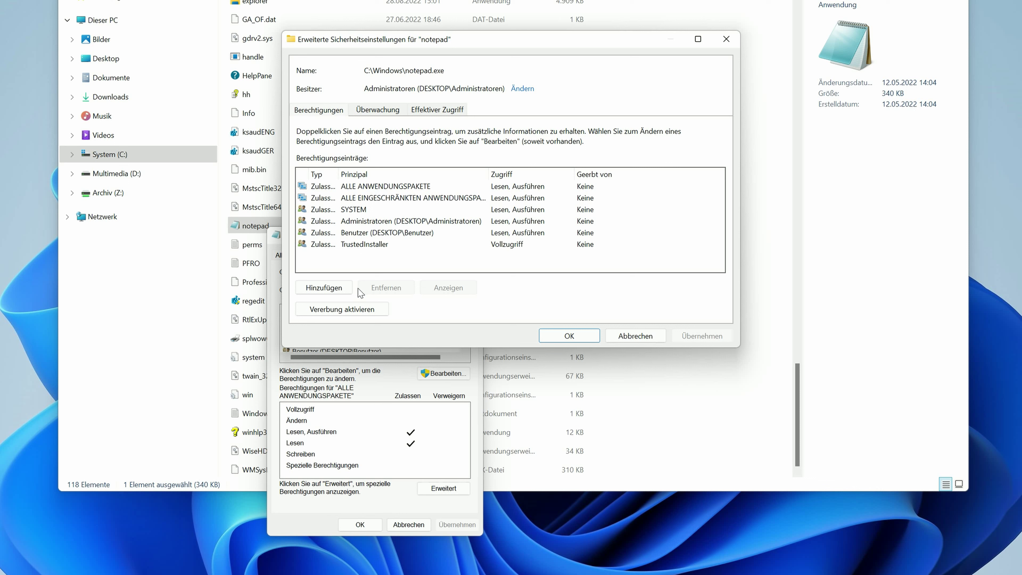
{"action": "left_click", "coordinate": [377, 222]}
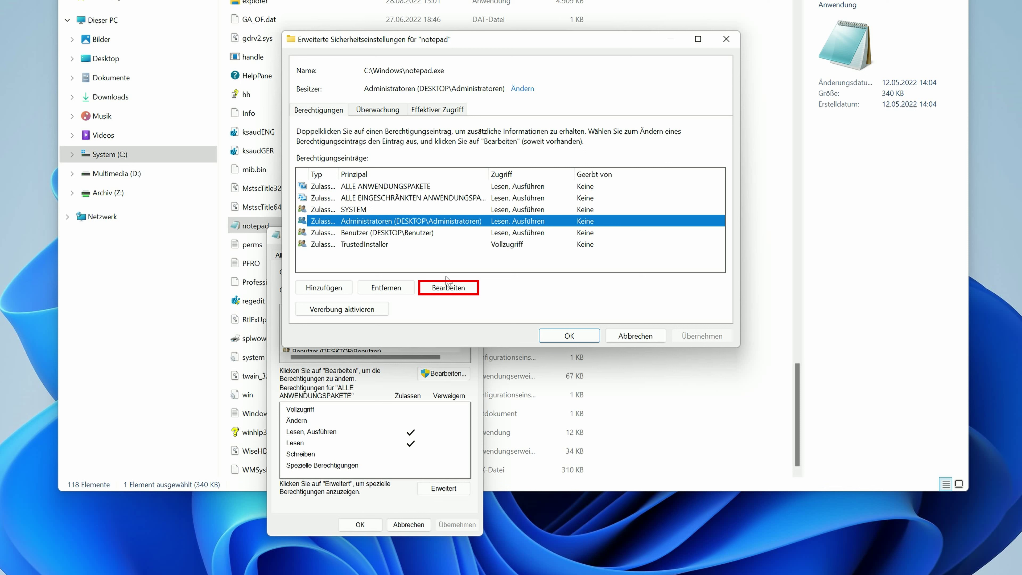
{"action": "left_click", "coordinate": [448, 288]}
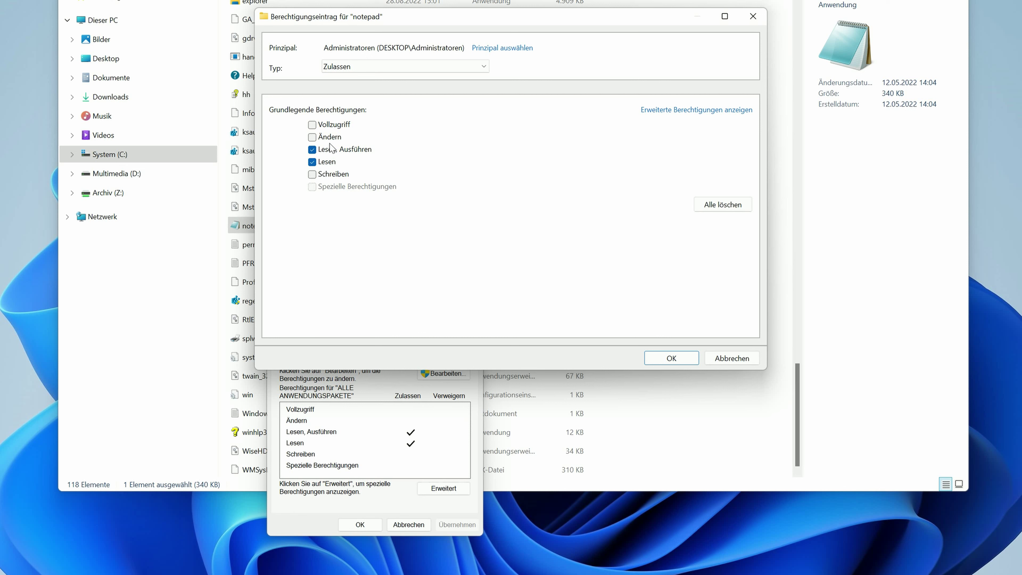
{"action": "left_click", "coordinate": [312, 136]}
{"action": "left_click", "coordinate": [312, 125]}
{"action": "left_click", "coordinate": [662, 358]}
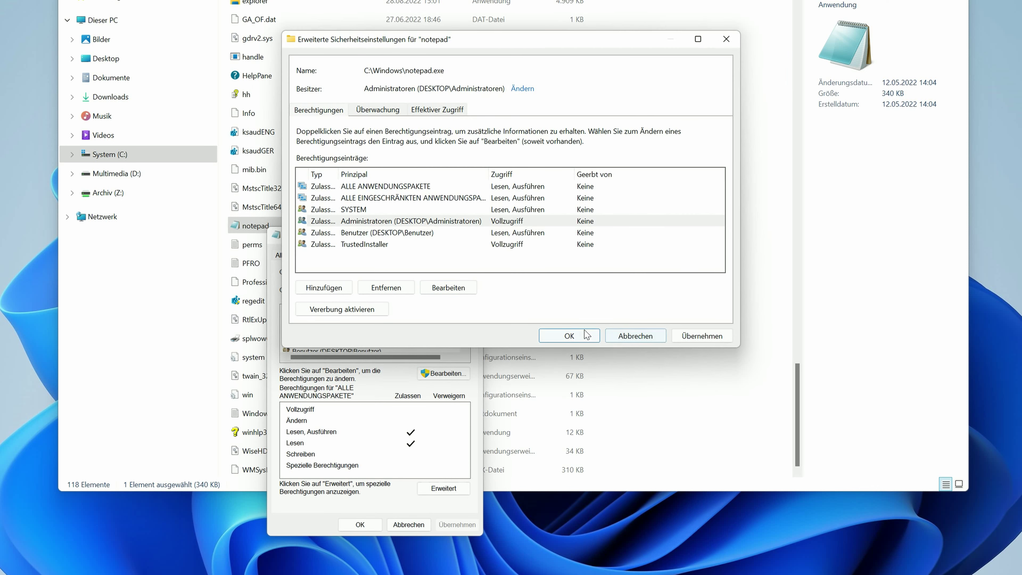
{"action": "left_click", "coordinate": [569, 335]}
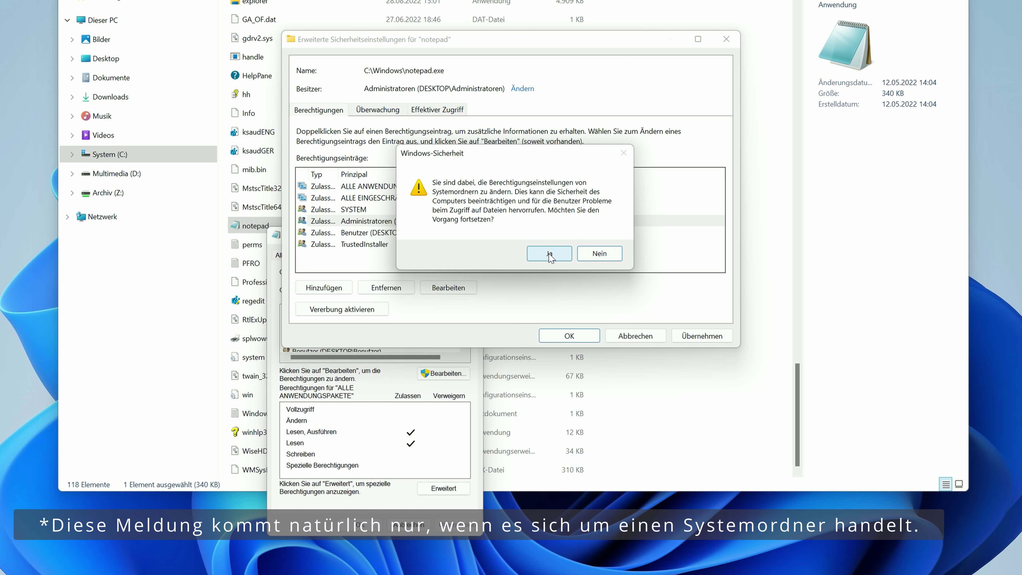
{"action": "left_click", "coordinate": [549, 254]}
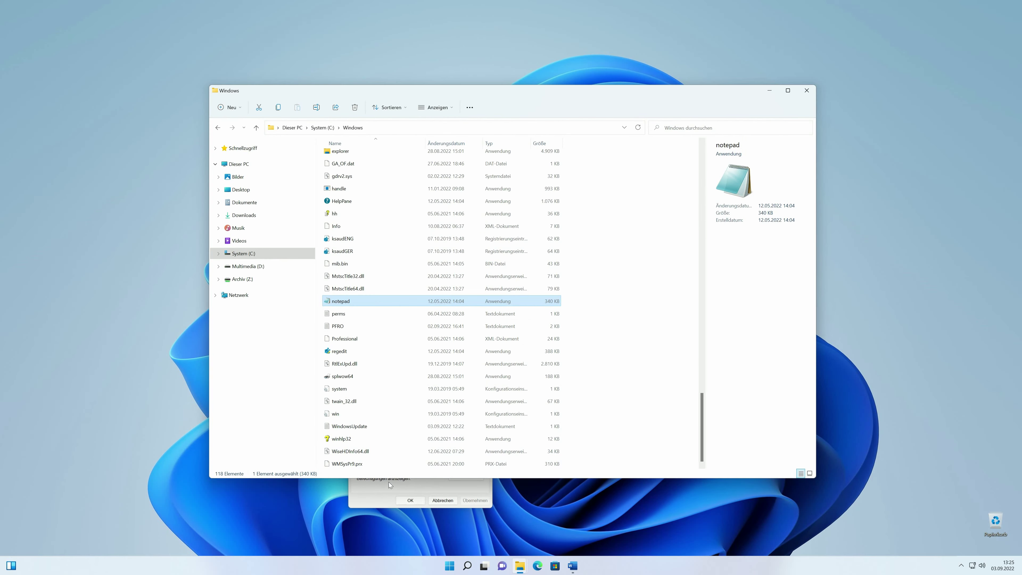
Close notepad's properties with the changes accepted and delete notepad from C:\Windows.
{"action": "left_click", "coordinate": [338, 495]}
{"action": "left_click", "coordinate": [410, 501]}
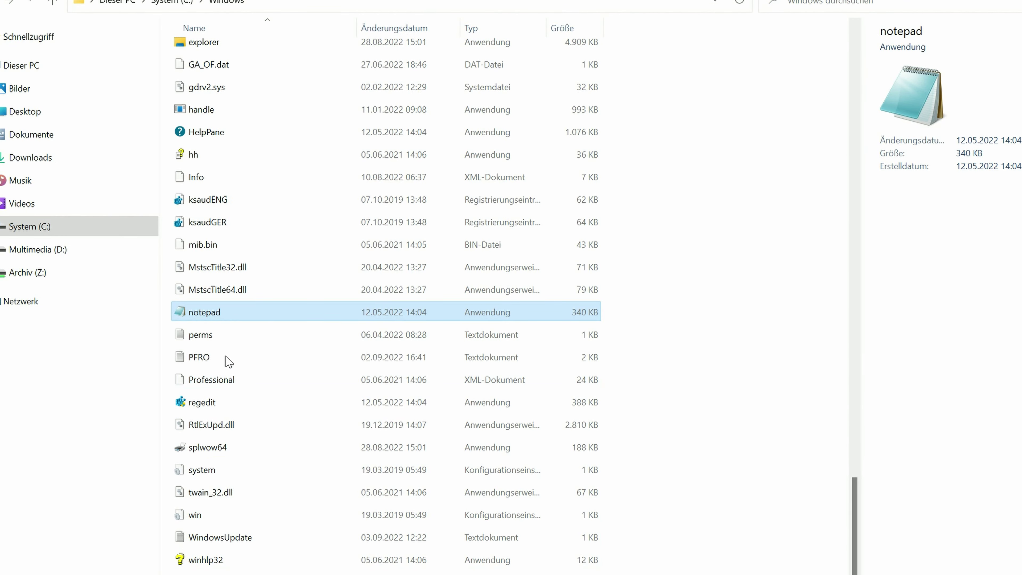
{"action": "right_click", "coordinate": [220, 320]}
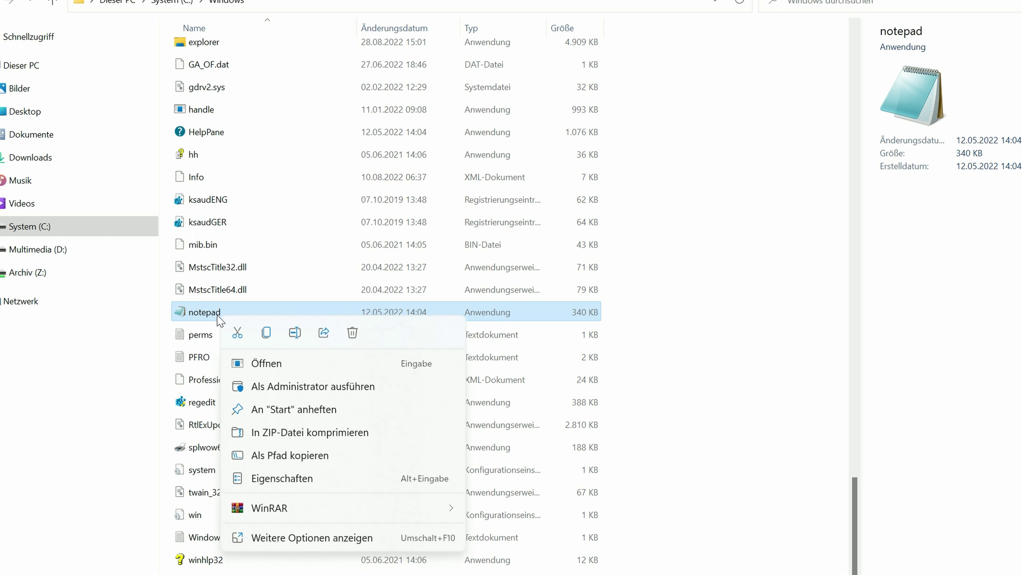
{"action": "left_click", "coordinate": [352, 334]}
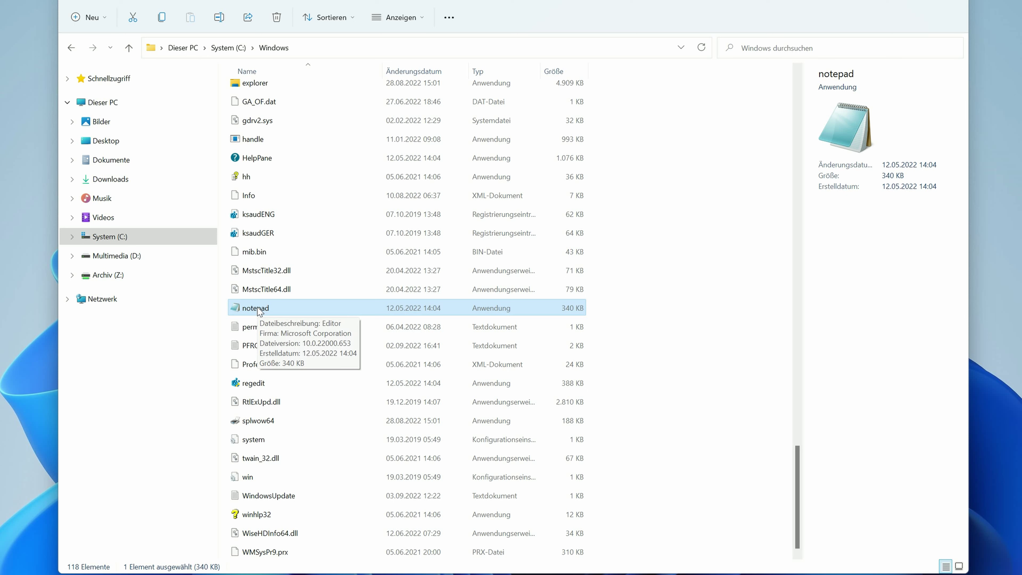
Open the advanced security settings of notepad in C:\Windows from the security section of its properties.
{"action": "right_click", "coordinate": [257, 312]}
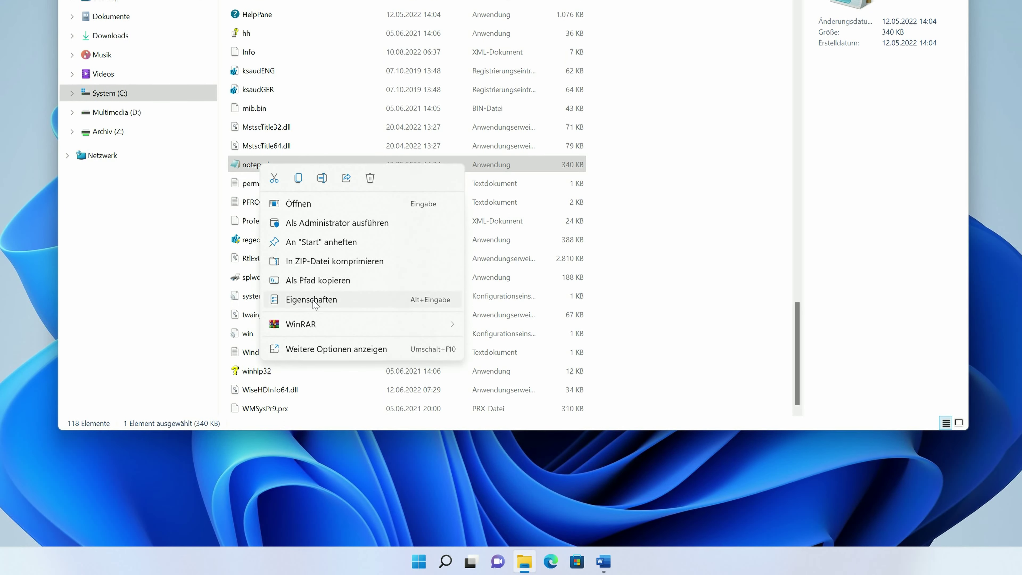
{"action": "left_click", "coordinate": [312, 349]}
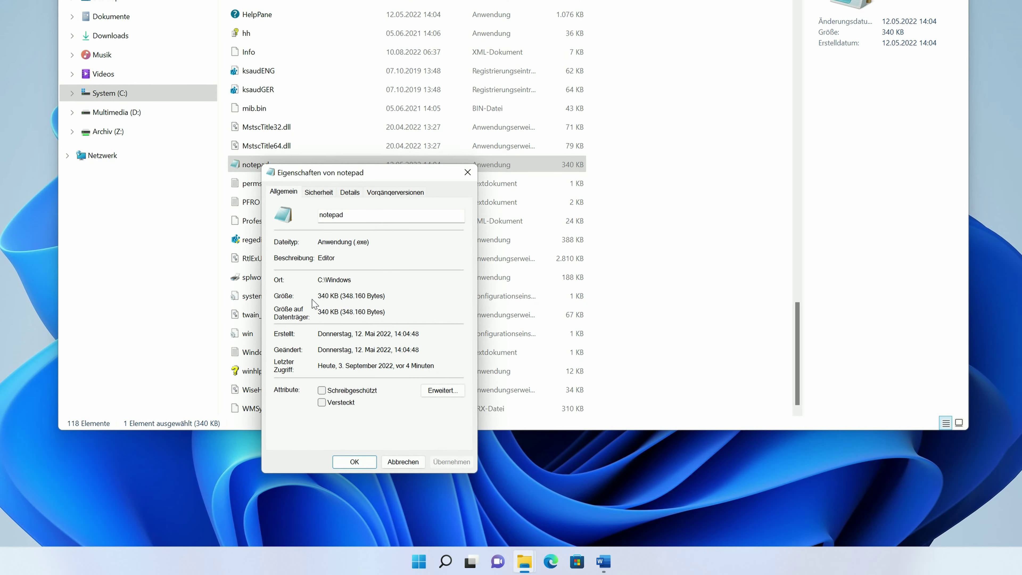
{"action": "left_click", "coordinate": [318, 193]}
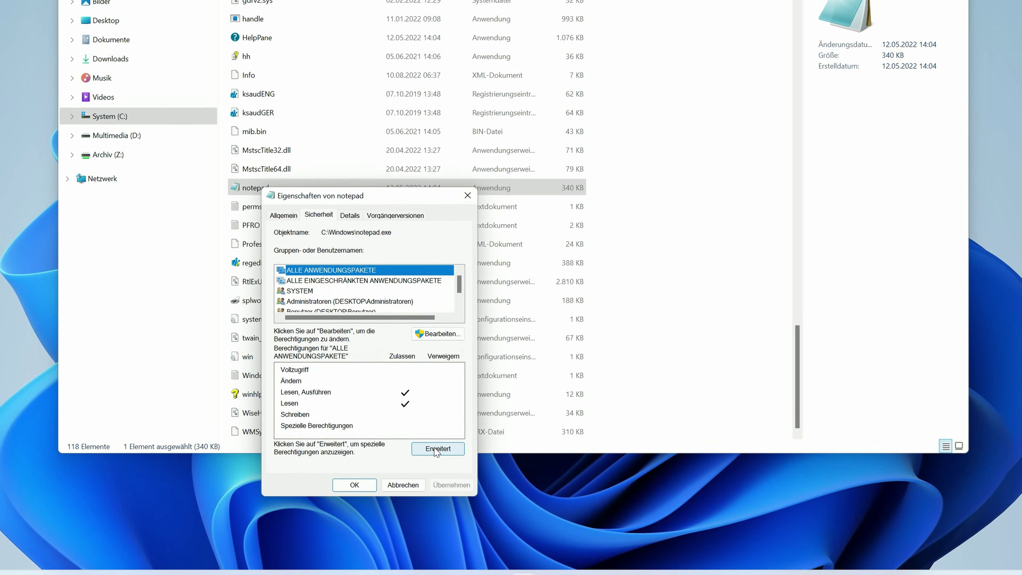
{"action": "left_click", "coordinate": [437, 449]}
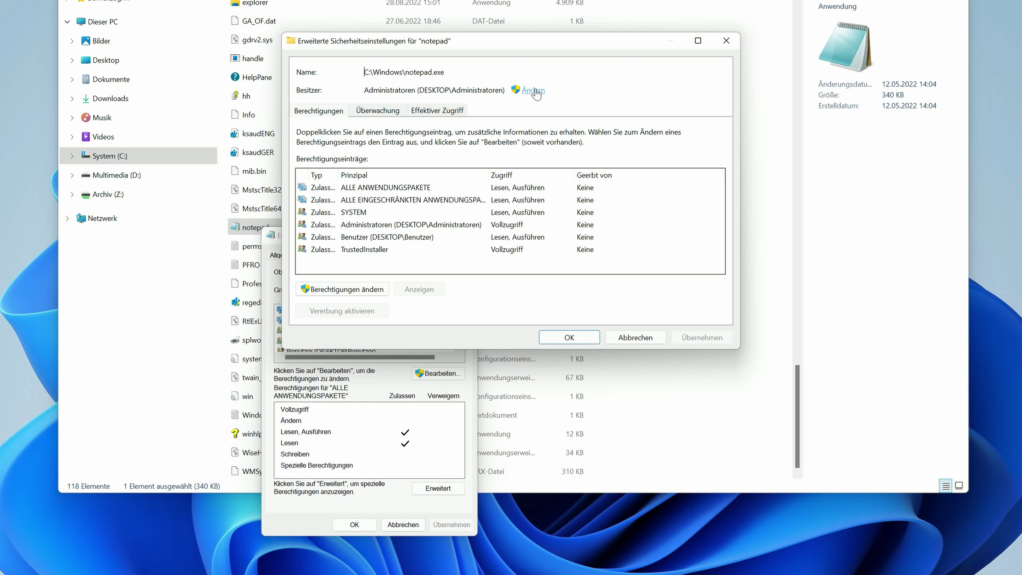
Change notepad's owner to NT Service\TrustedInstaller.
{"action": "left_click", "coordinate": [534, 91]}
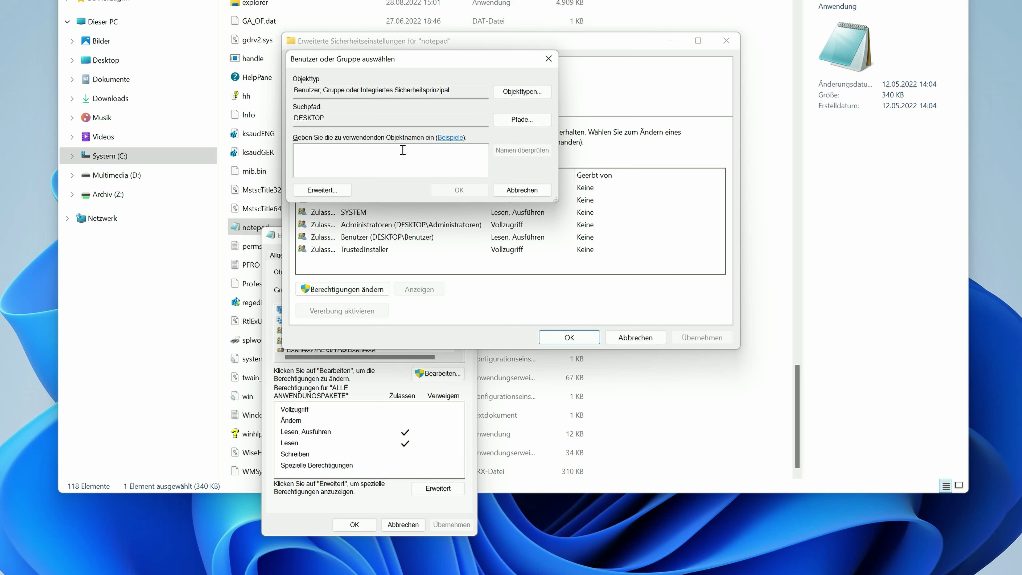
{"action": "type", "text": "NT "}
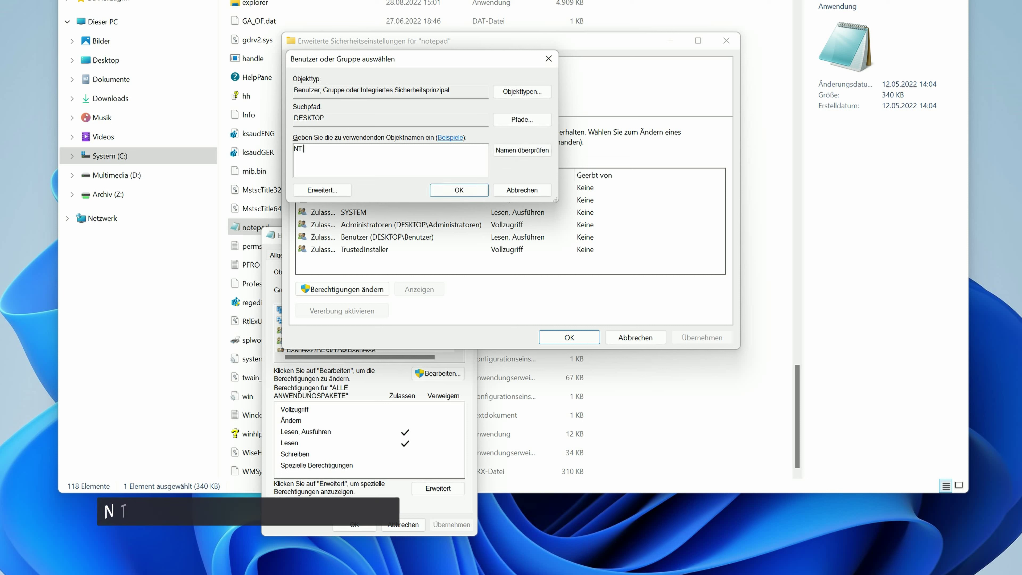
{"action": "type", "text": "Service\\"}
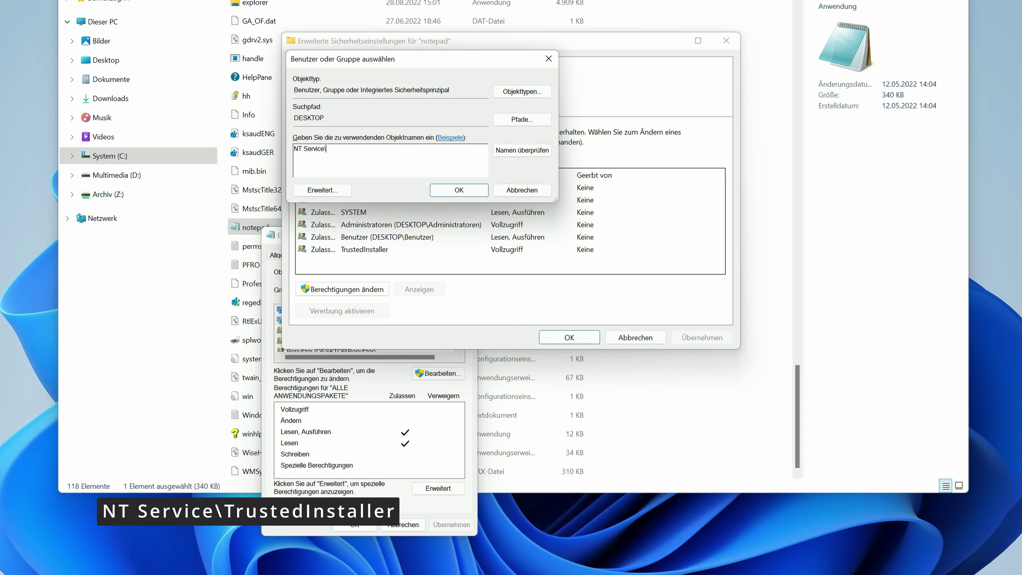
{"action": "type", "text": "TrustedInstaller"}
{"action": "left_click", "coordinate": [458, 190]}
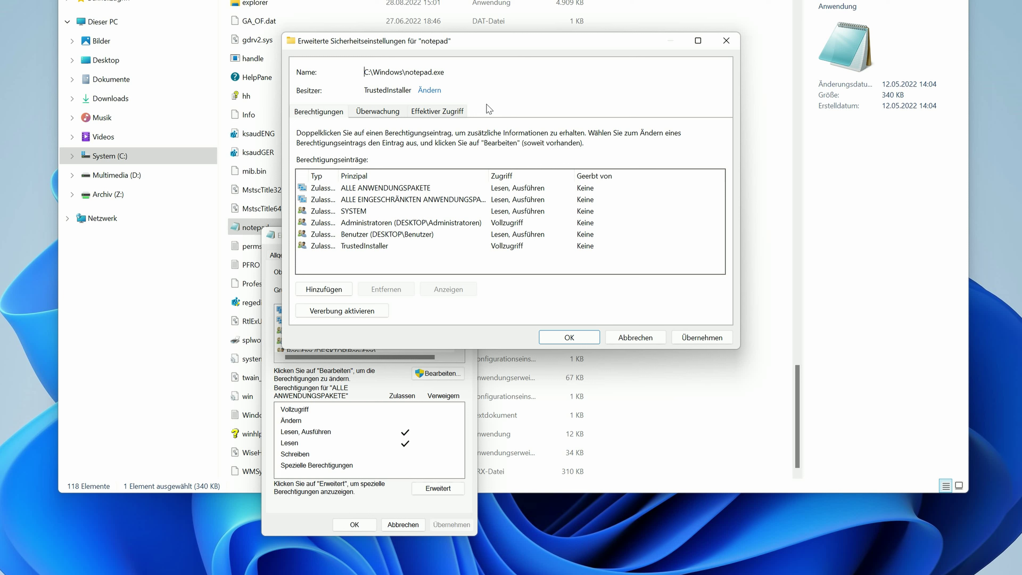
Reduce the Administratoren permission entry for notepad to Lesen, Ausführen, accept the security change and close the properties.
{"action": "left_click", "coordinate": [407, 223]}
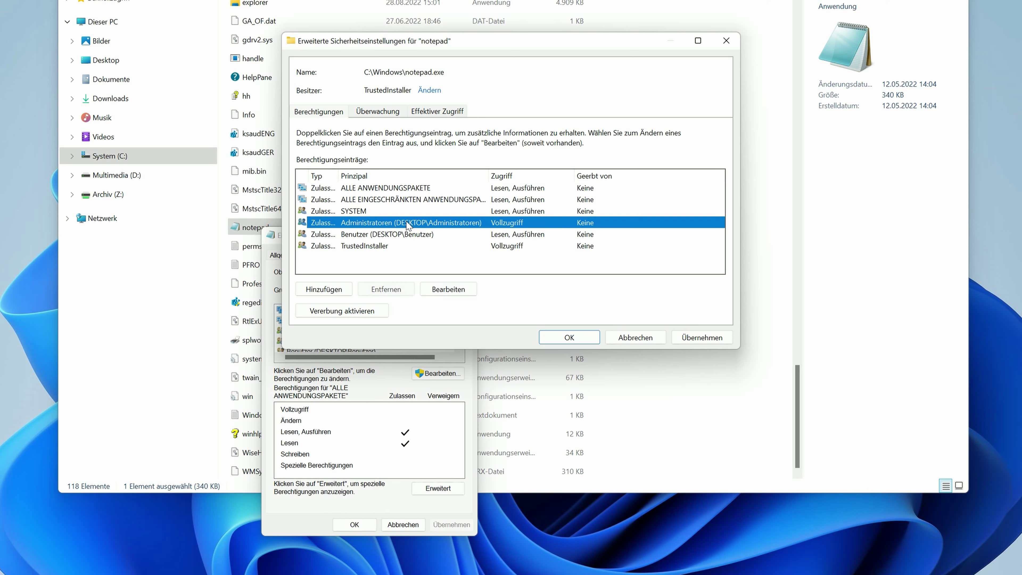
{"action": "left_click", "coordinate": [449, 290]}
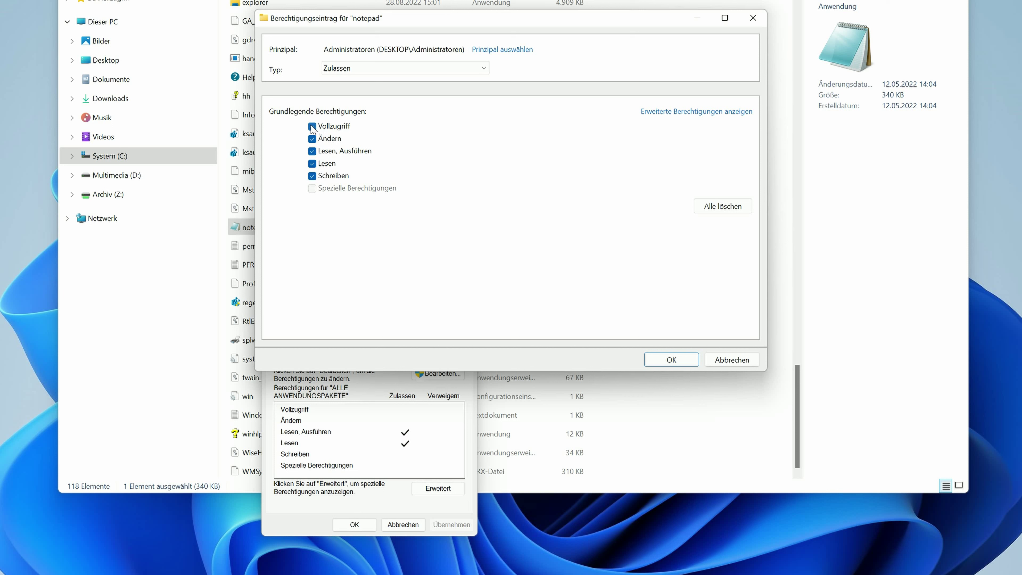
{"action": "left_click", "coordinate": [312, 176]}
{"action": "left_click", "coordinate": [671, 360]}
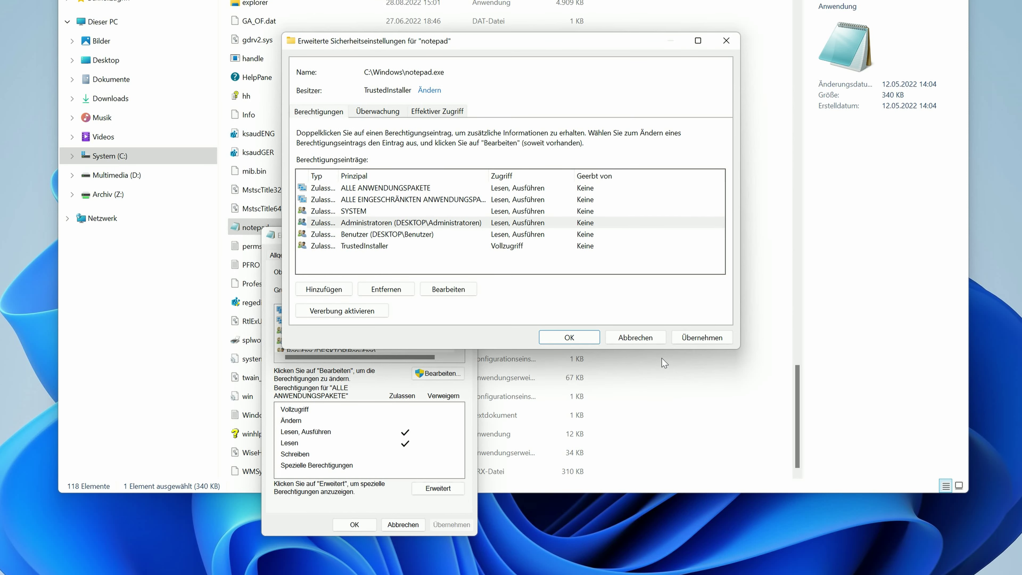
{"action": "left_click", "coordinate": [569, 338]}
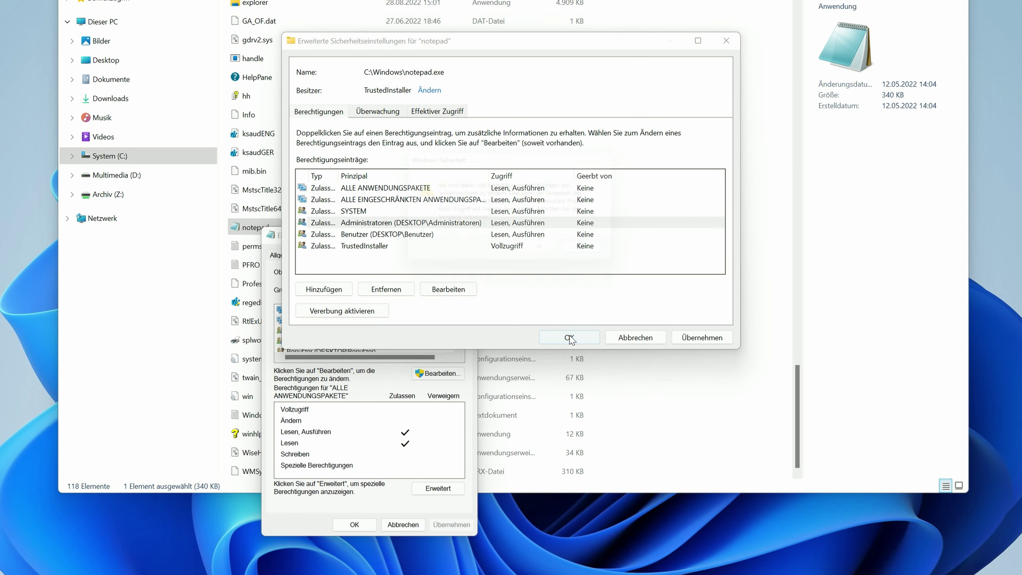
{"action": "left_click", "coordinate": [554, 258]}
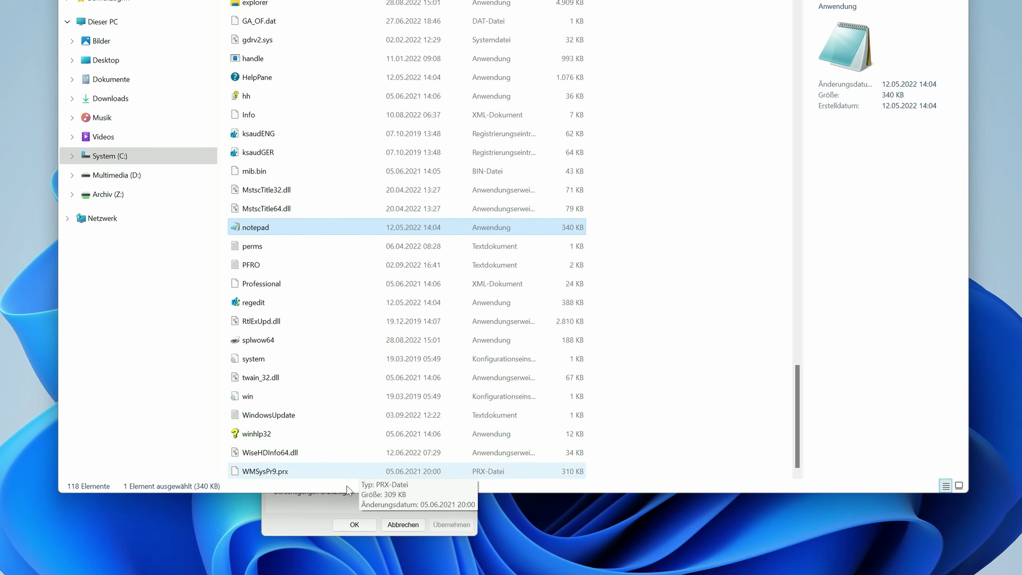
{"action": "left_click", "coordinate": [346, 508]}
{"action": "left_click", "coordinate": [350, 523]}
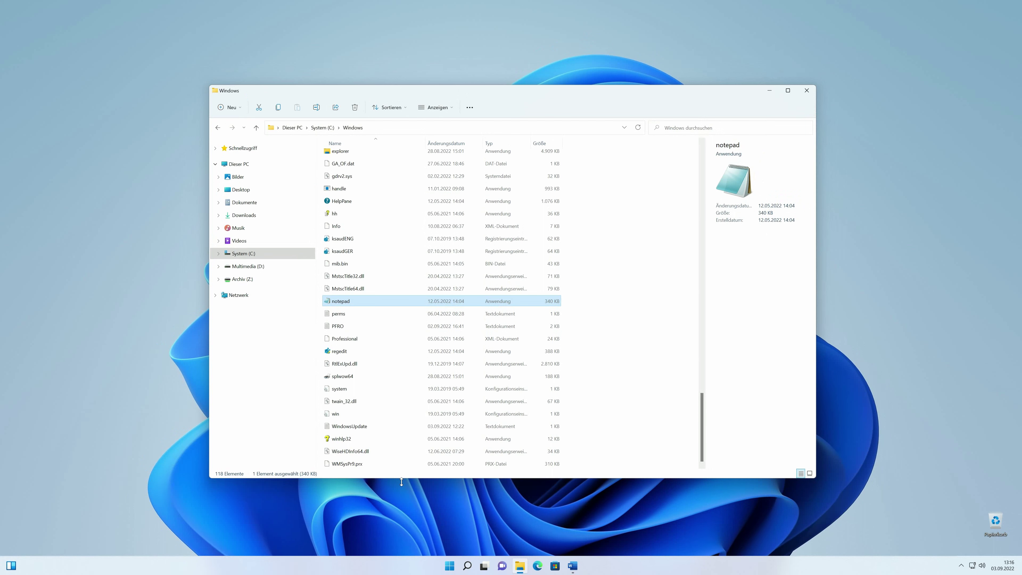
Try to delete notepad with the TrustedInstaller protection restored, retry the operation once and cancel it.
{"action": "right_click", "coordinate": [344, 301]}
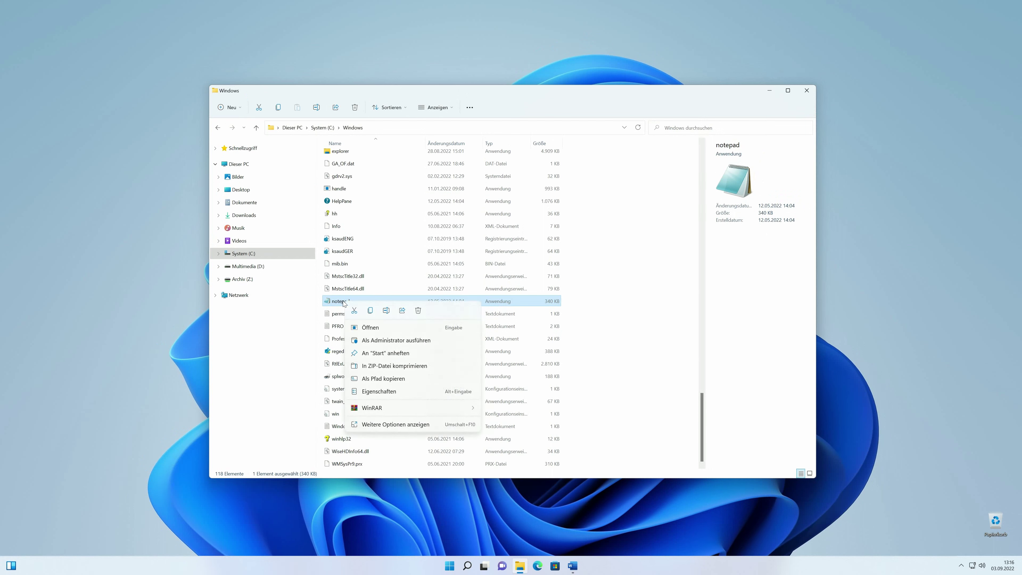
{"action": "left_click", "coordinate": [418, 310]}
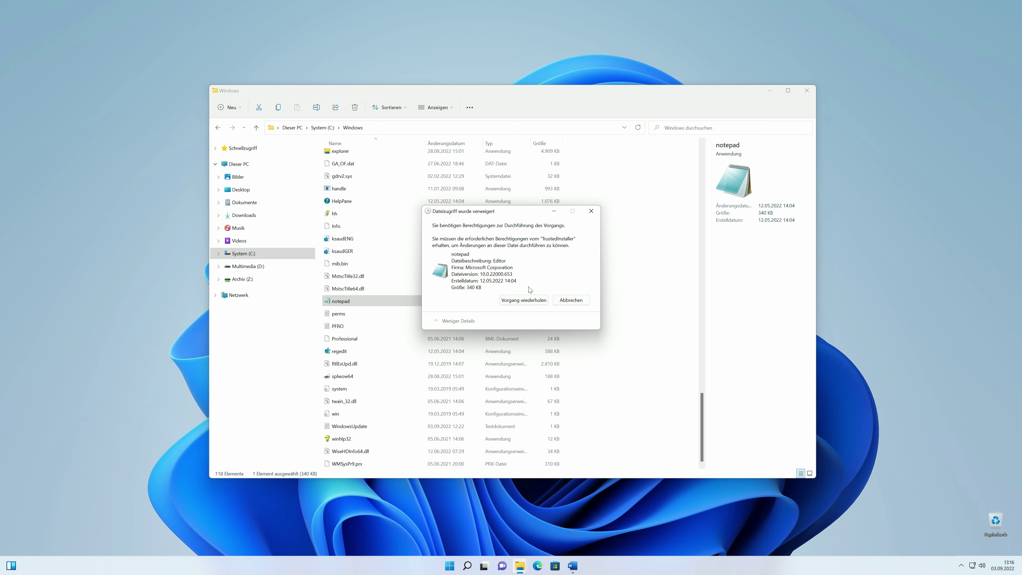
{"action": "left_click", "coordinate": [523, 300]}
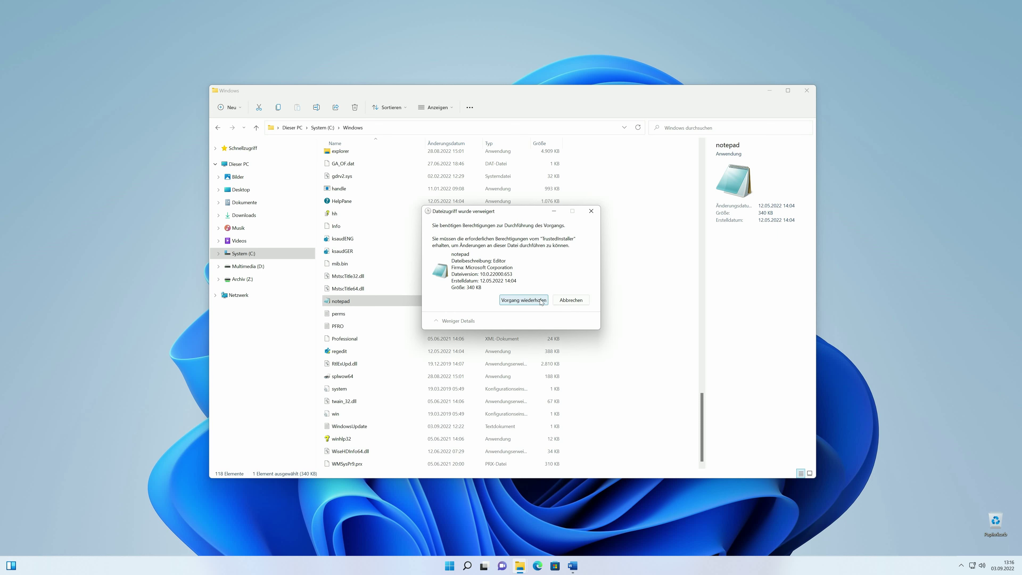
{"action": "left_click", "coordinate": [570, 301]}
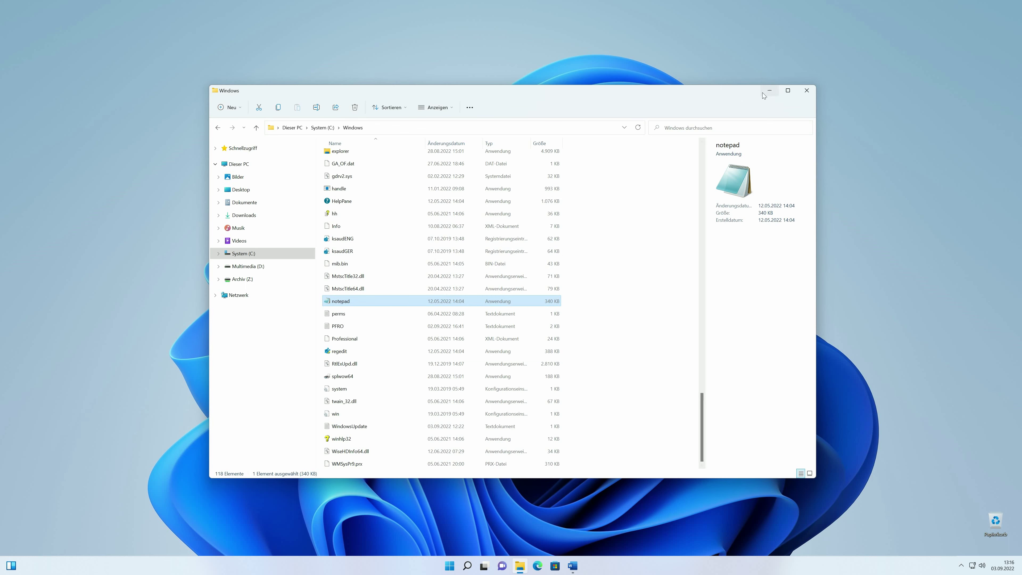